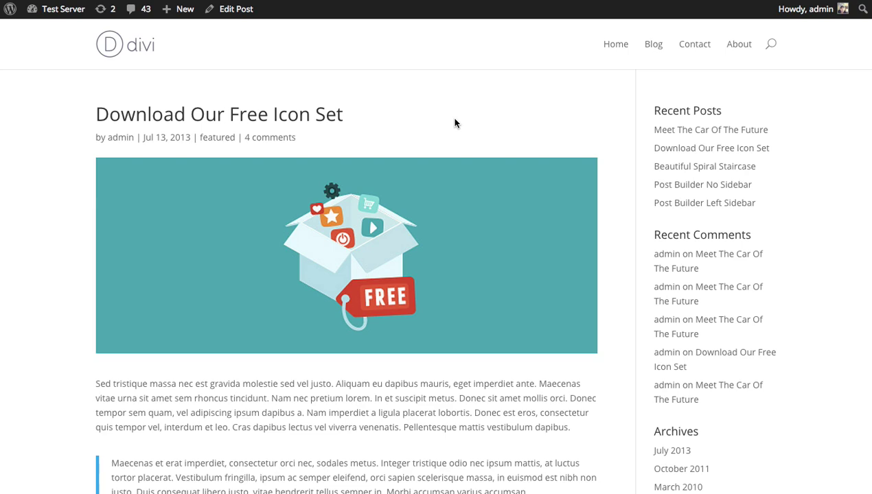
Step: Review the Download Our Free Icon Set post, including its download button and the comments below it
scroll(618, 136, down, 8)
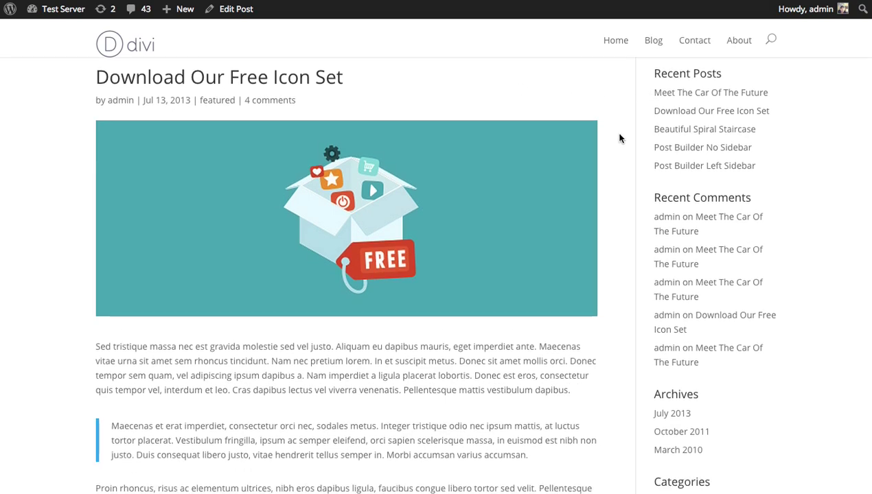
scroll(342, 204, down, 2)
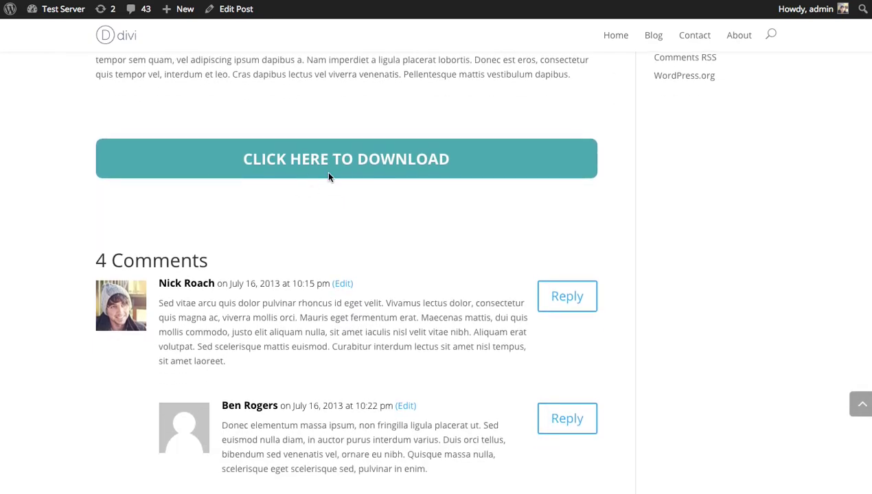
scroll(355, 228, up, 2)
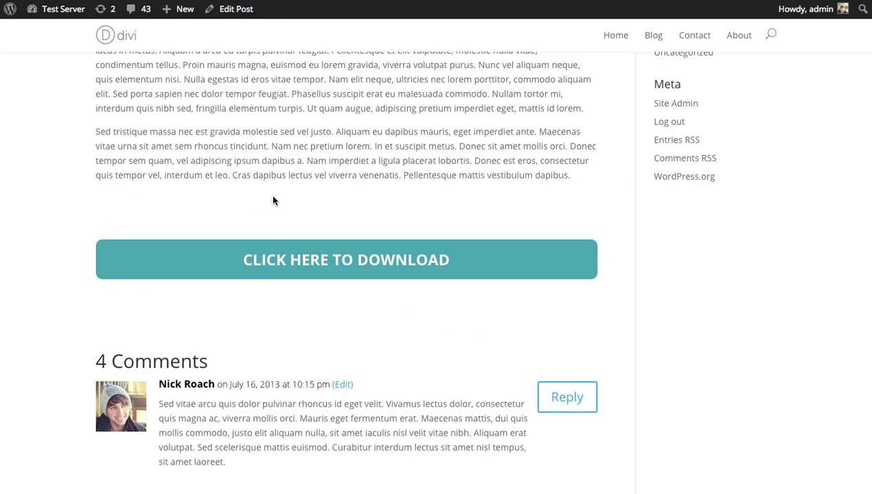
scroll(298, 199, up, 2)
scroll(305, 214, up, 8)
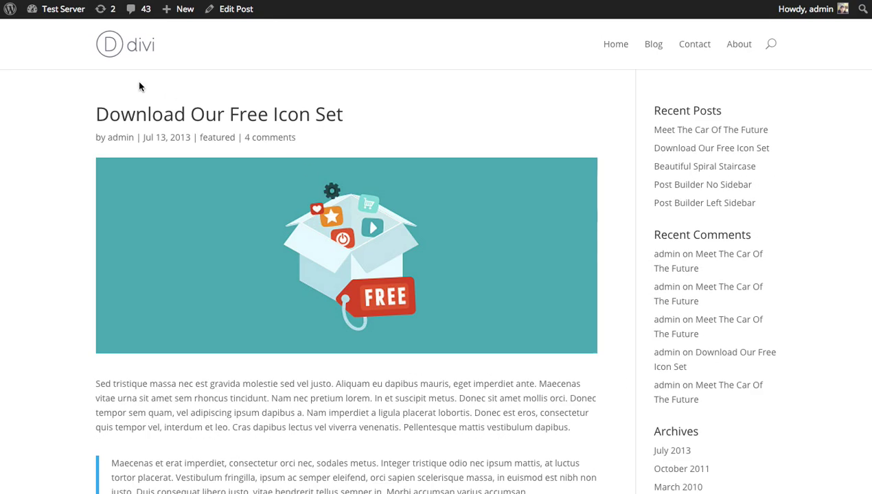
Step: Go to the site's admin dashboard and open the Bloom optin forms page
click(59, 14)
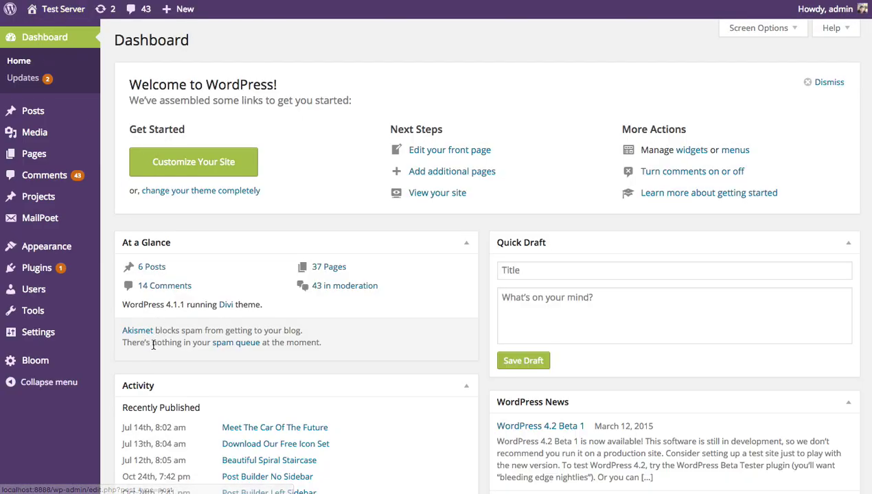
mouse_move(51, 373)
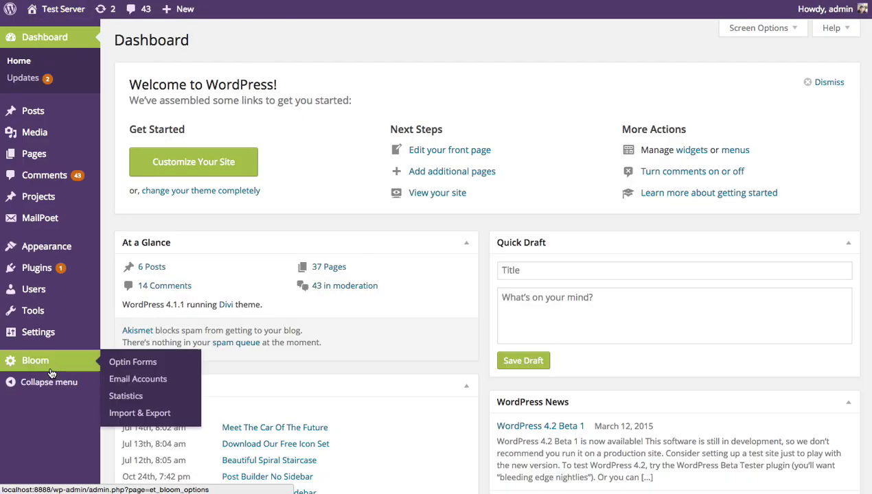
click(140, 369)
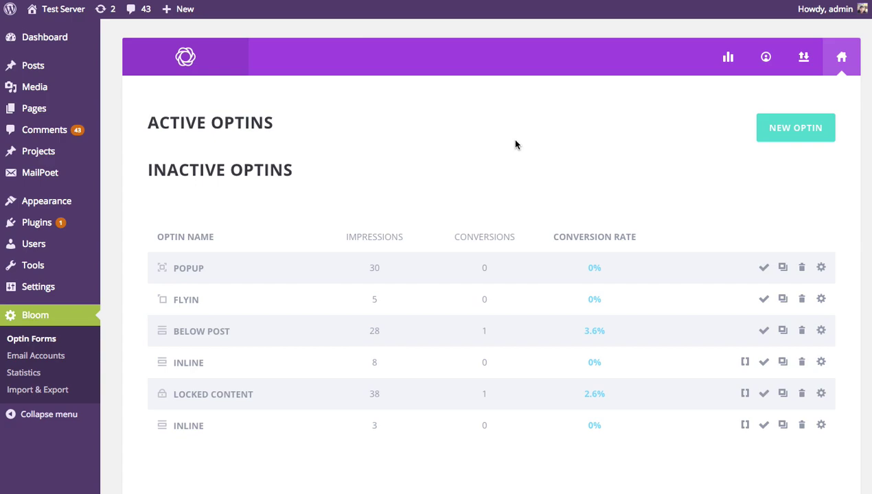
Step: Review the email provider accounts and their subscriber lists connected to Bloom
click(765, 57)
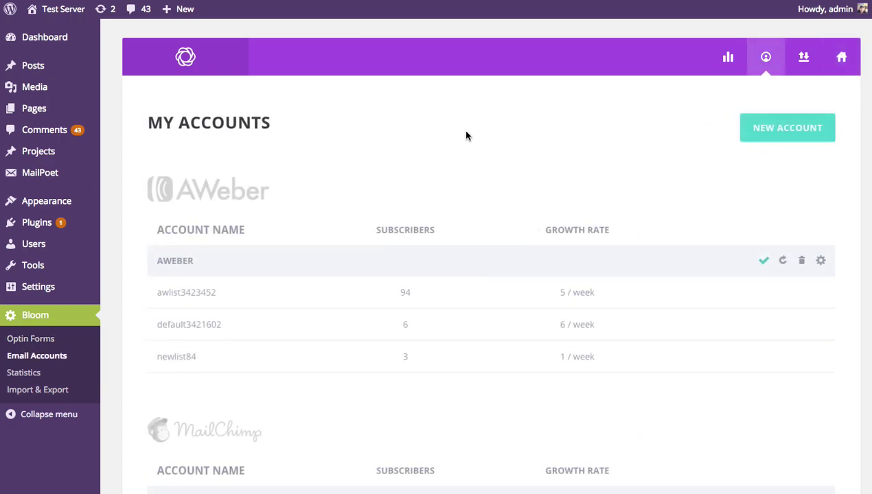
scroll(602, 165, down, 1)
scroll(602, 165, down, 15)
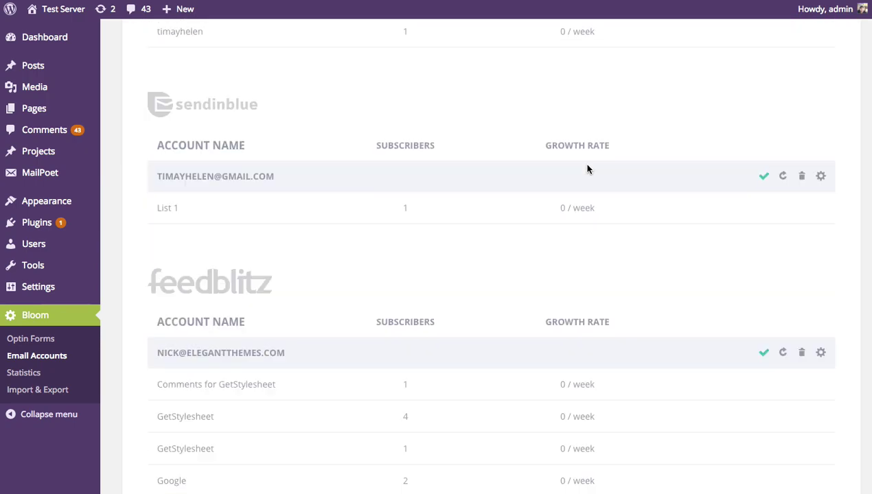
scroll(234, 241, up, 10)
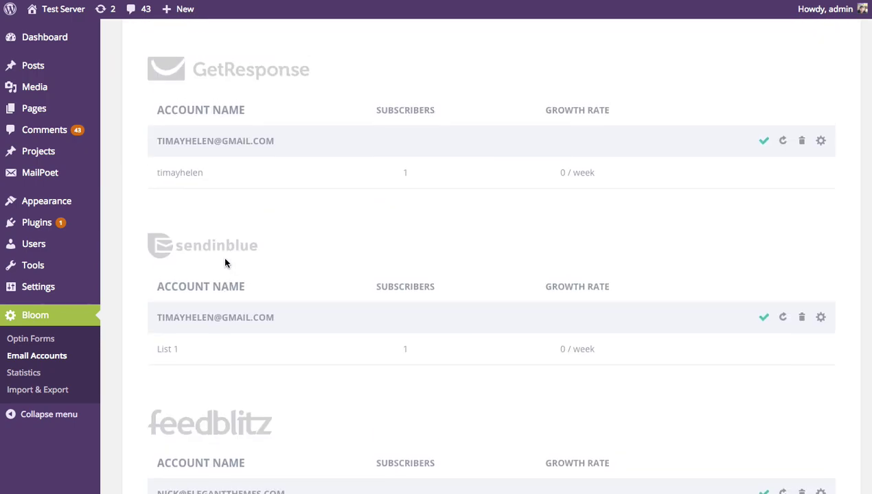
scroll(262, 279, up, 9)
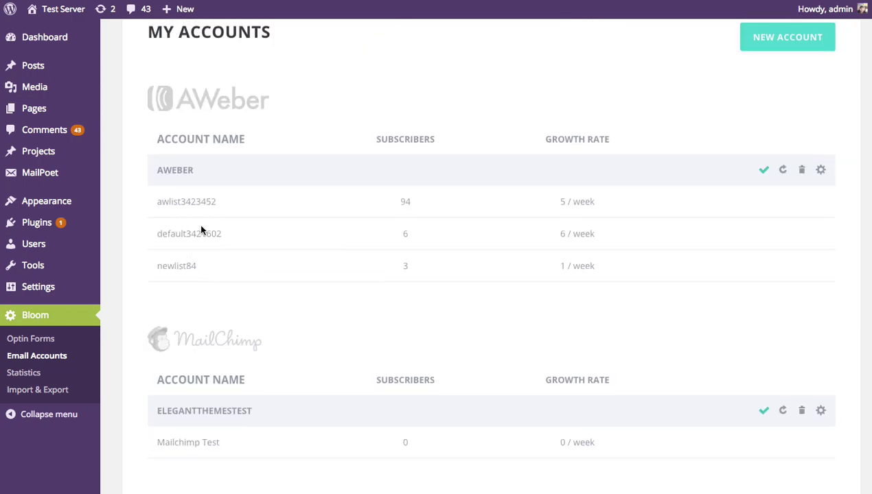
scroll(312, 208, up, 3)
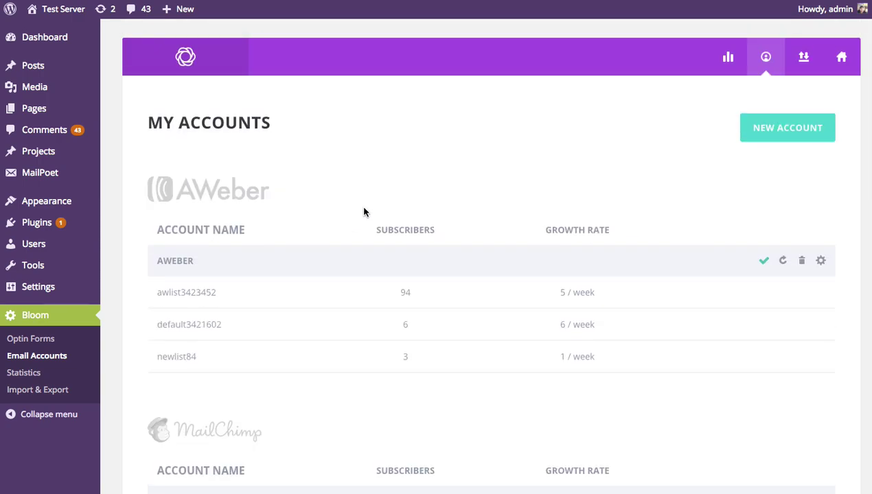
Step: Create a new optin of the Locked Content type and name it "Locked Content"
click(843, 59)
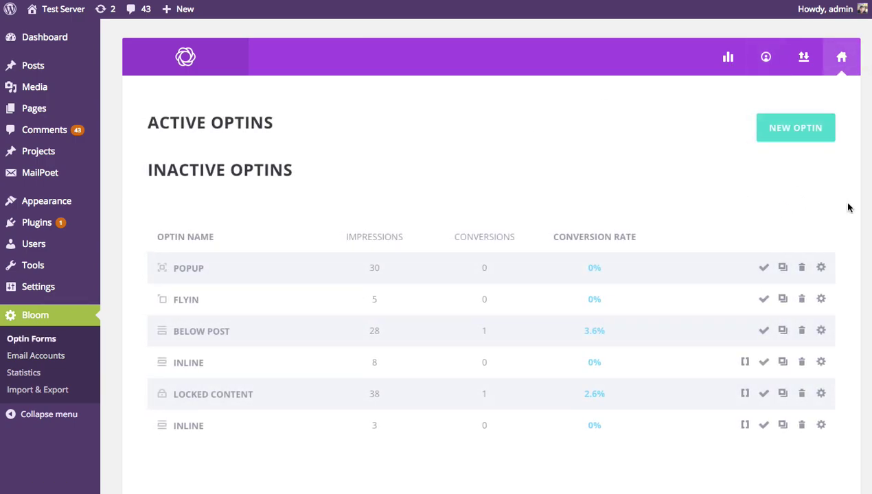
click(773, 141)
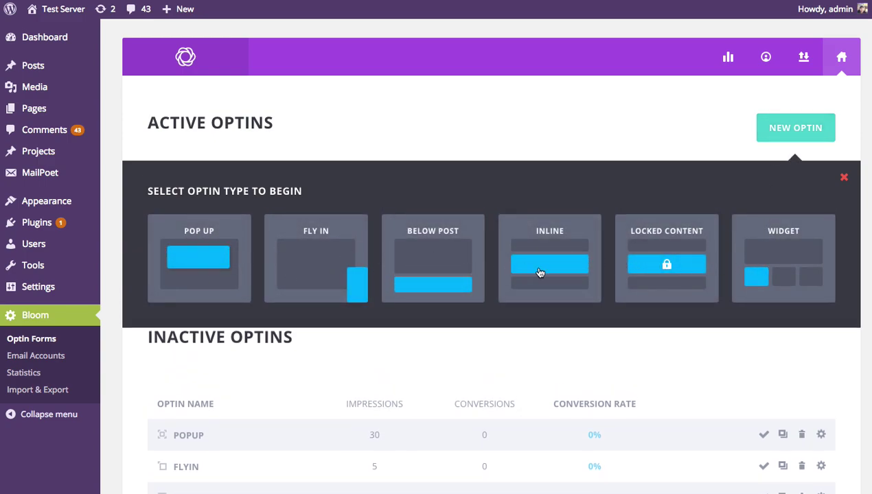
click(672, 251)
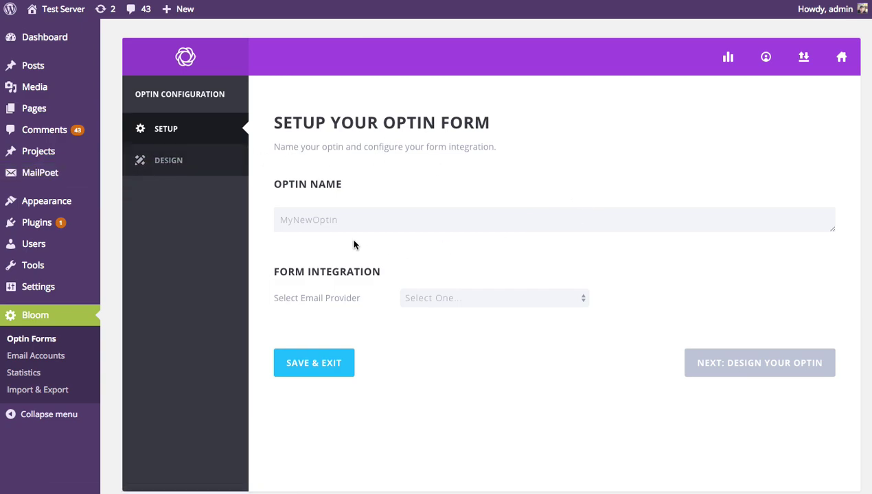
double_click(385, 224)
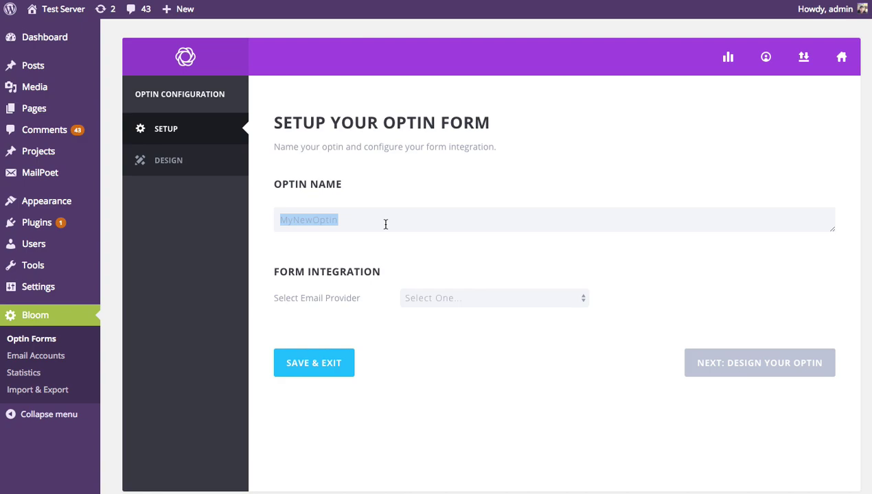
text(Locke)
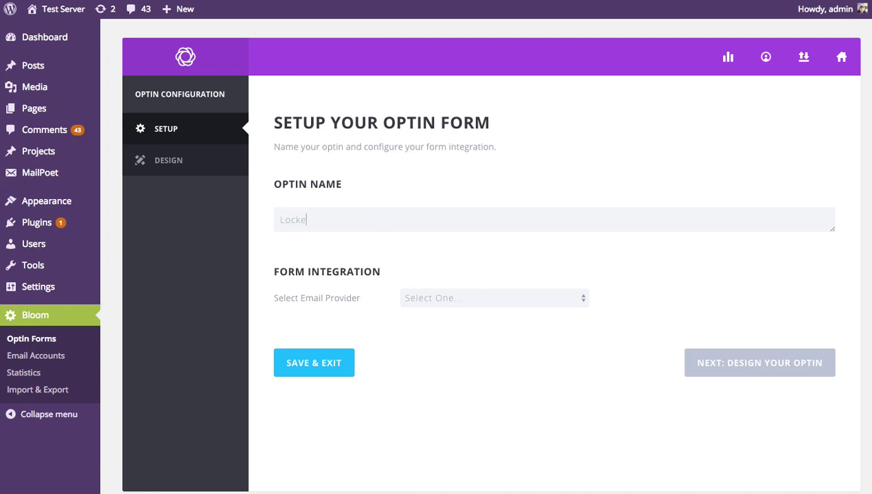
text(d Content)
Step: Integrate the form with the AWeber provider, the AWeber account and the awlist3423452 email list, and continue to the optin design
click(469, 300)
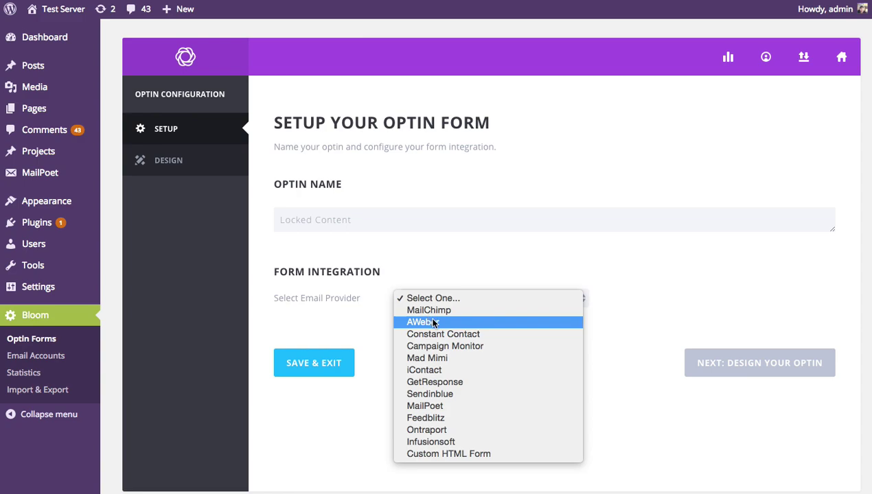
click(453, 324)
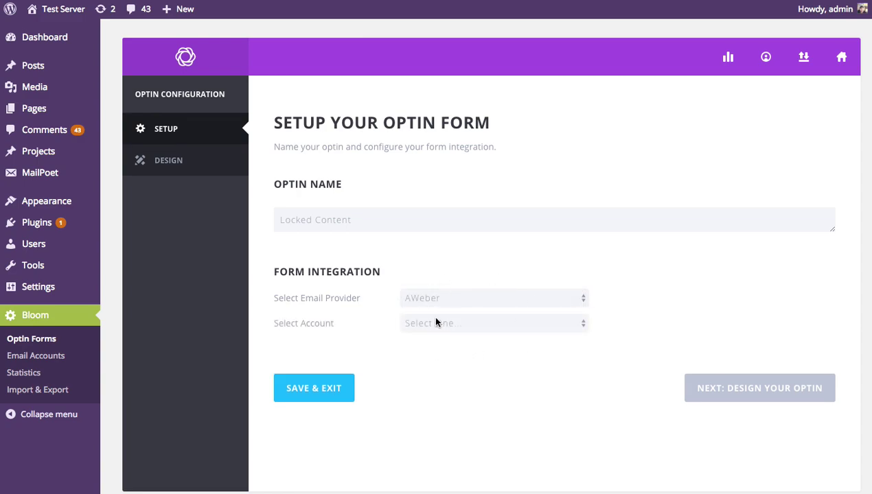
click(451, 324)
click(451, 347)
click(437, 349)
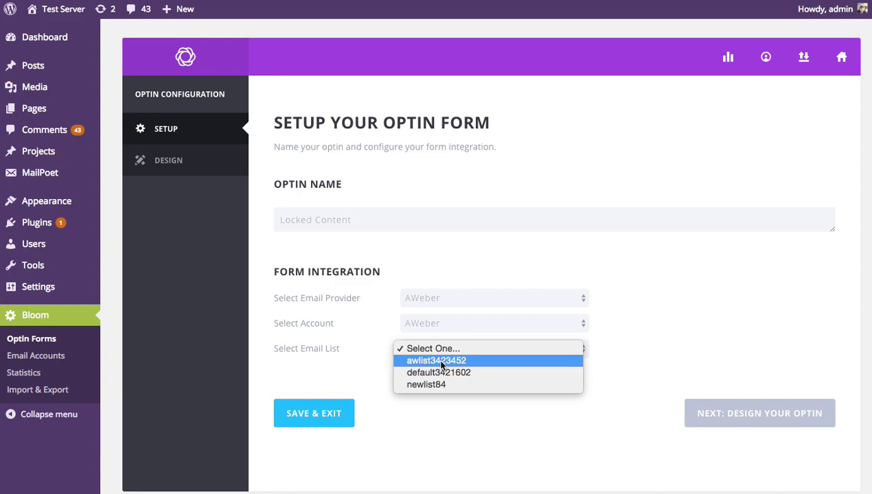
click(442, 363)
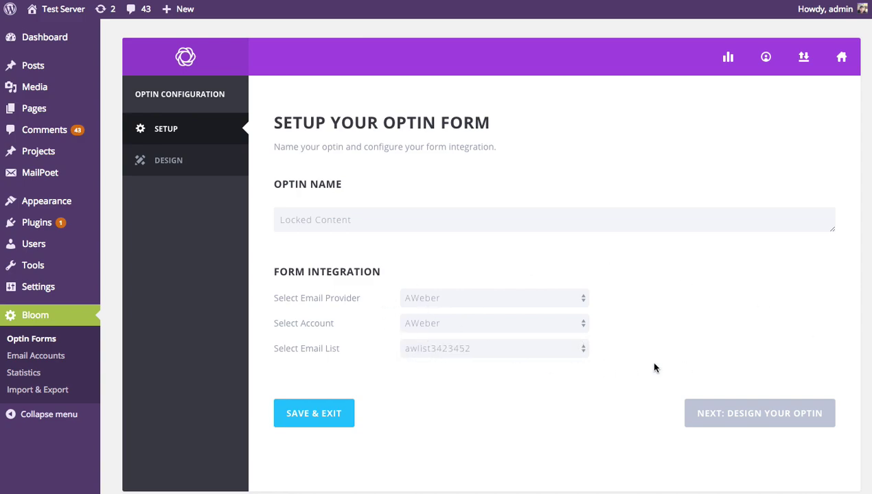
click(758, 418)
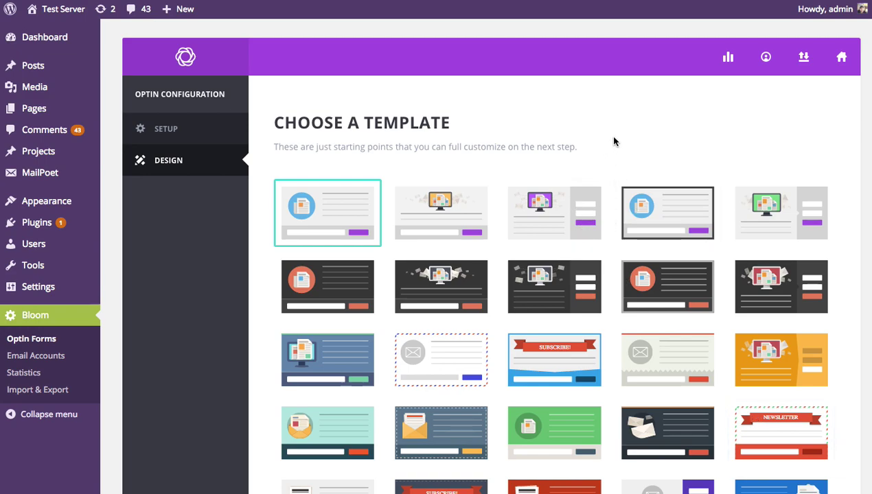
Step: Browse the gallery of optin form templates to compare the available layouts and color schemes
scroll(614, 140, down, 2)
scroll(613, 144, down, 3)
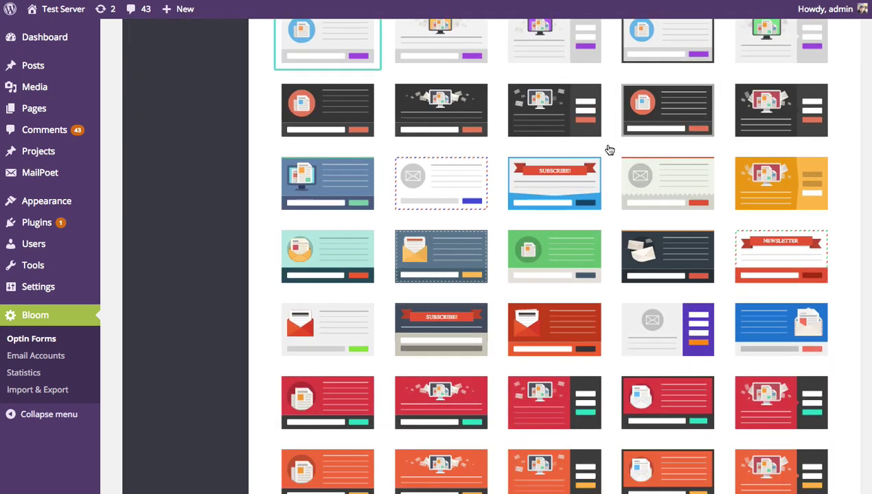
scroll(609, 154, down, 1)
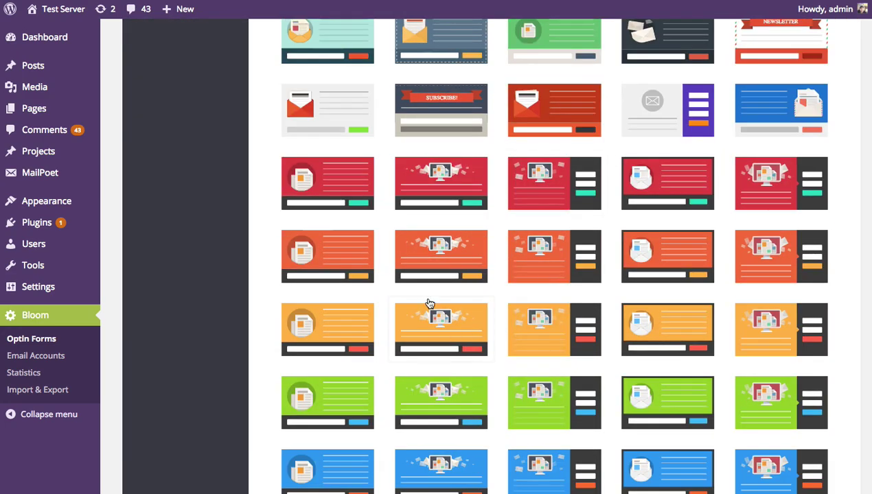
scroll(611, 202, down, 5)
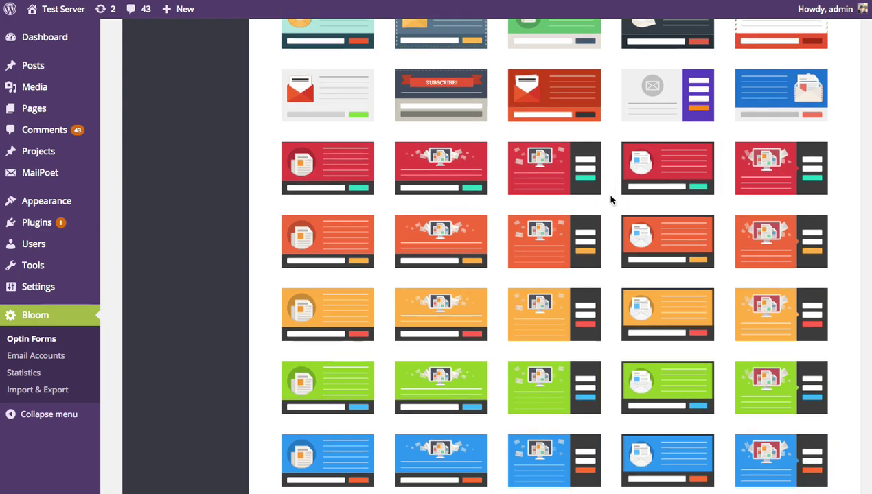
scroll(613, 202, down, 12)
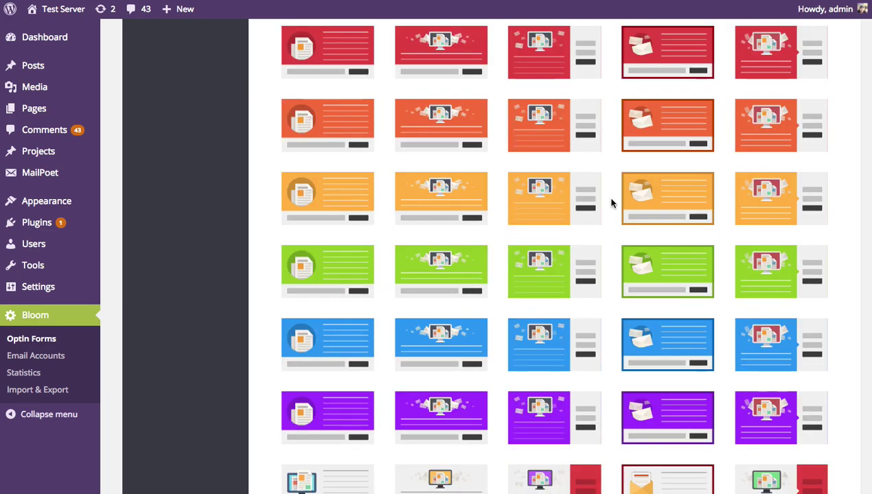
scroll(614, 210, up, 1)
scroll(613, 218, up, 7)
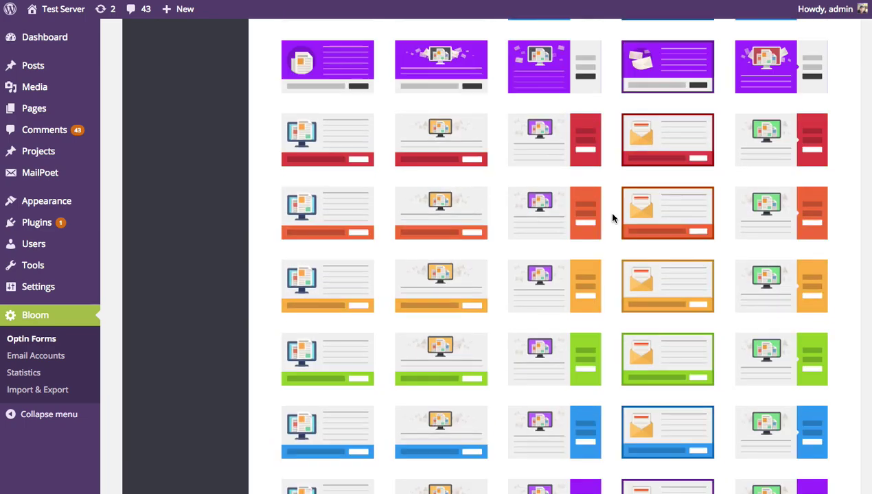
scroll(613, 218, up, 10)
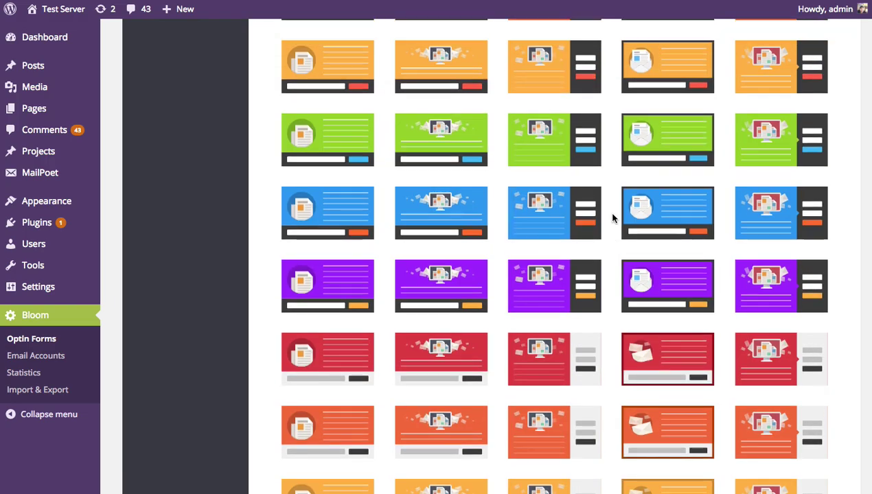
scroll(613, 218, up, 3)
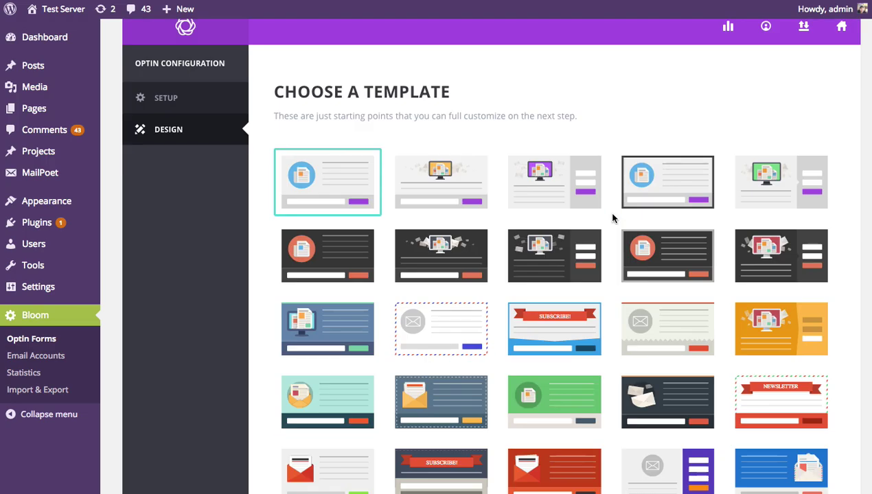
scroll(613, 218, down, 2)
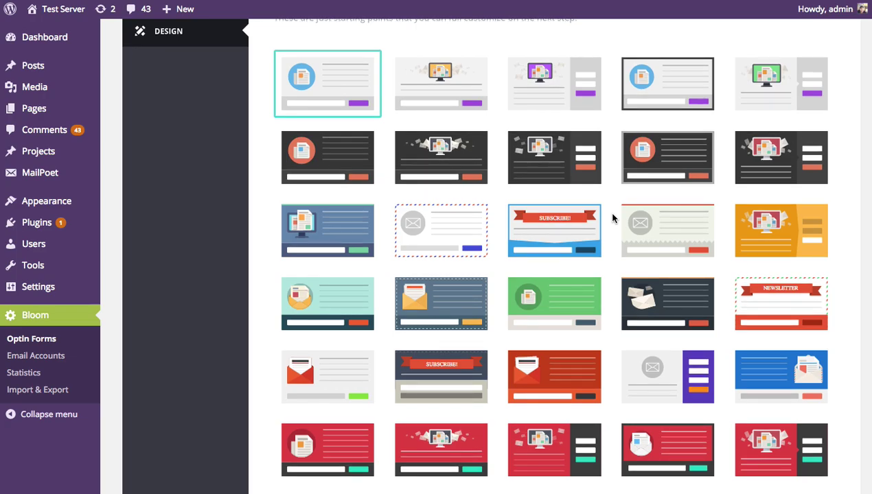
scroll(613, 219, down, 7)
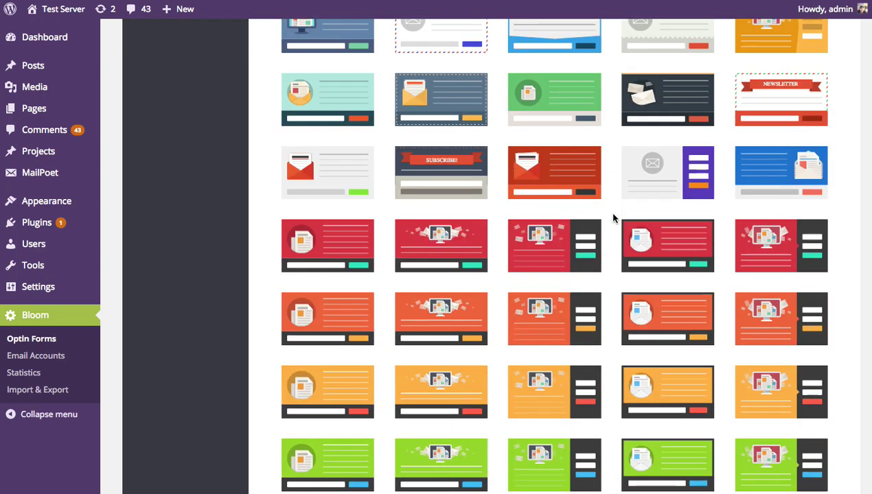
scroll(613, 221, down, 6)
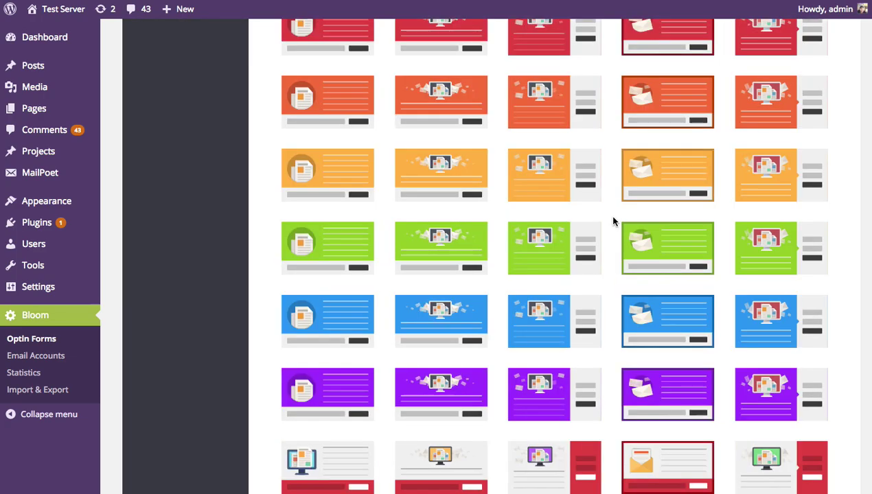
scroll(613, 222, down, 12)
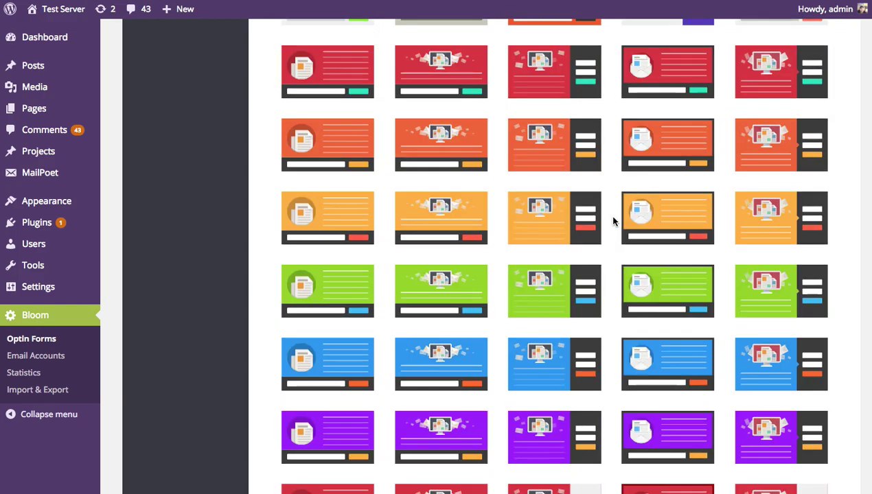
scroll(613, 221, up, 4)
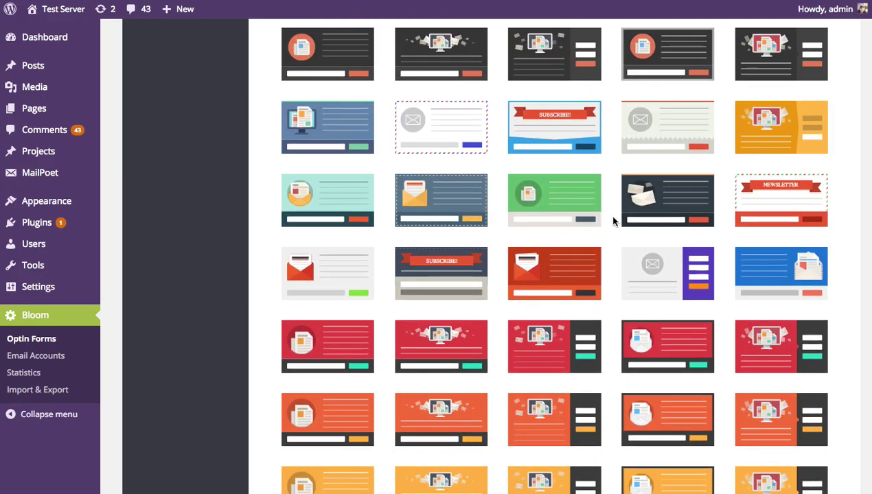
scroll(613, 221, up, 1)
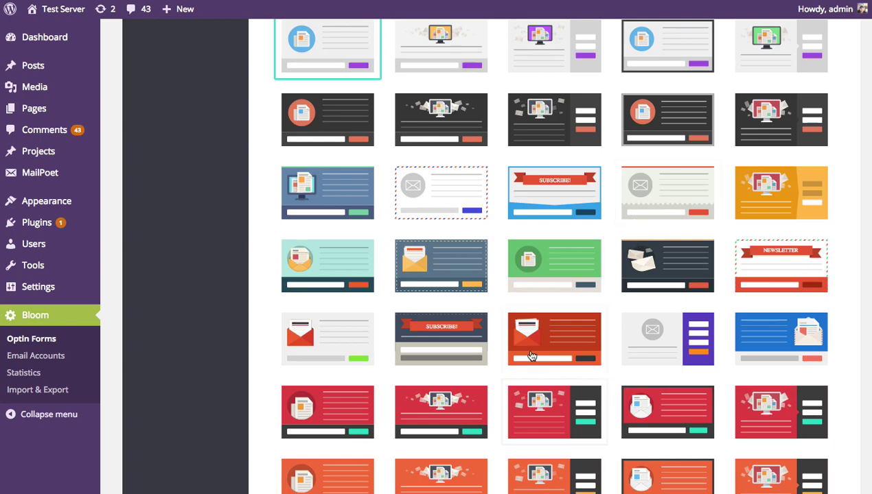
Step: Choose the red template with the envelope image and continue to customizing the optin form
scroll(827, 298, down, 15)
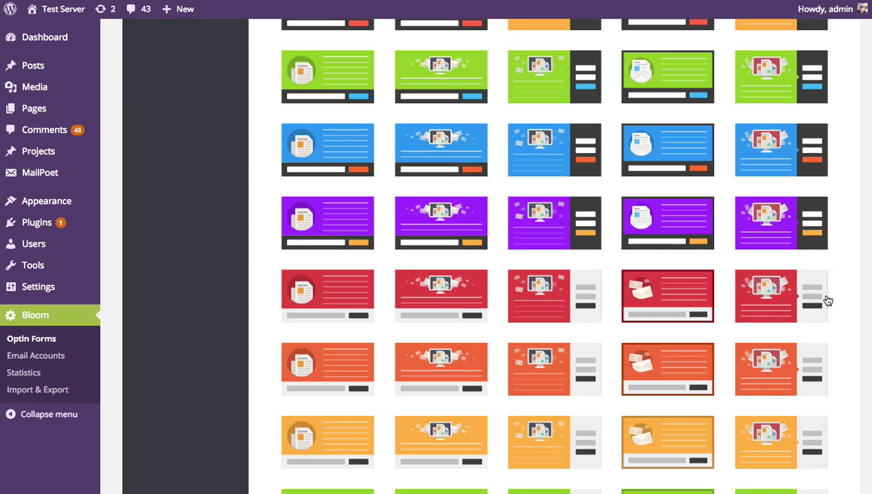
scroll(843, 371, down, 1)
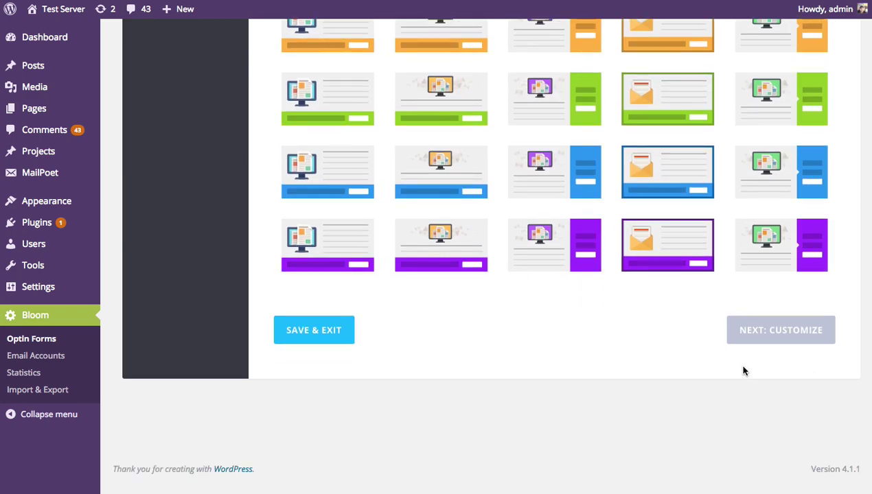
click(771, 334)
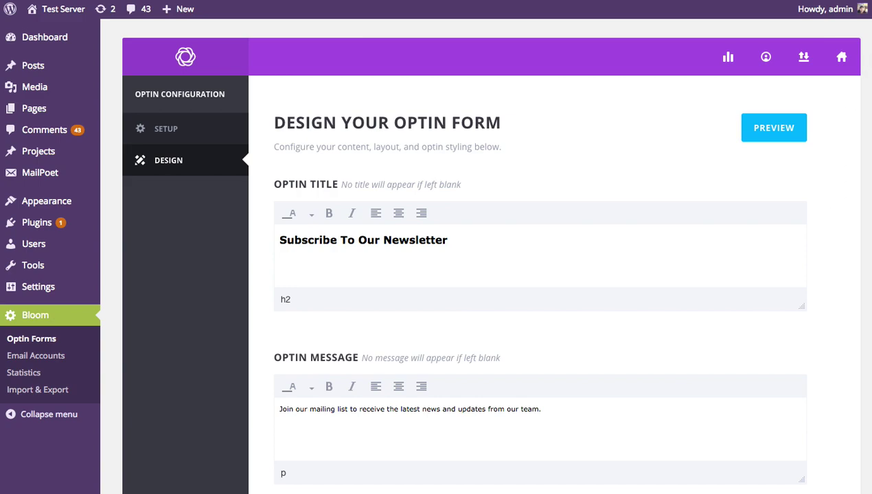
Step: Extend the optin title to read "Subscribe To Our Newsletter To Download Our Free Icon Set"
scroll(869, 139, down, 10)
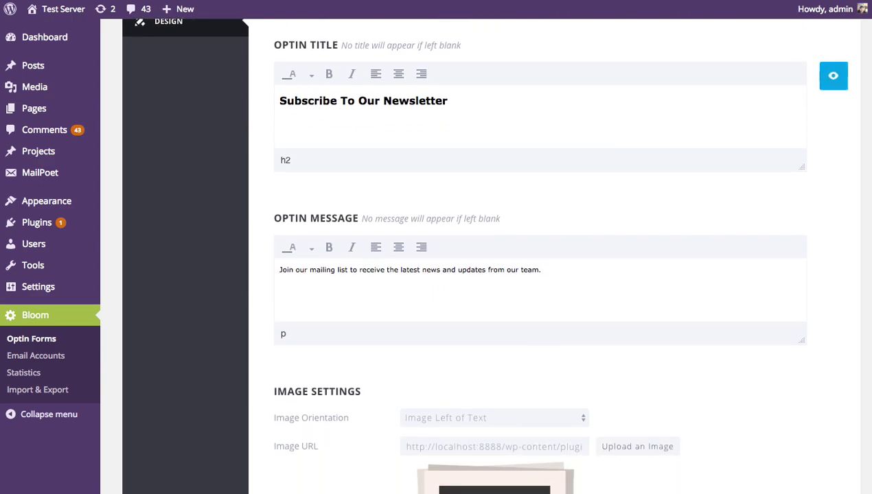
scroll(869, 140, down, 7)
scroll(864, 284, up, 6)
scroll(869, 128, up, 7)
scroll(870, 129, down, 3)
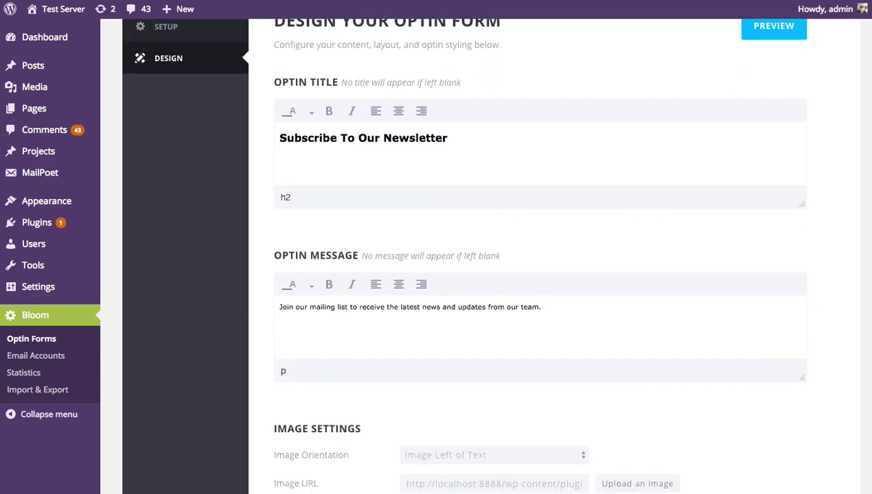
scroll(870, 129, up, 3)
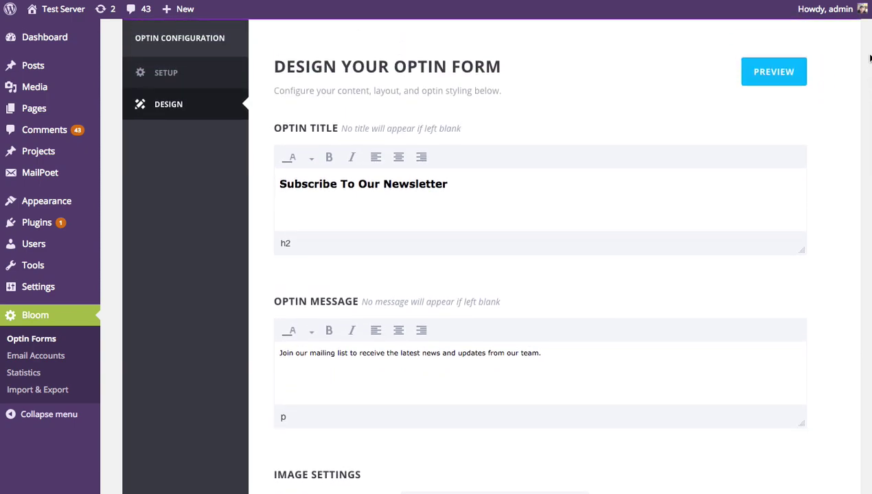
click(482, 196)
text(To Downloa)
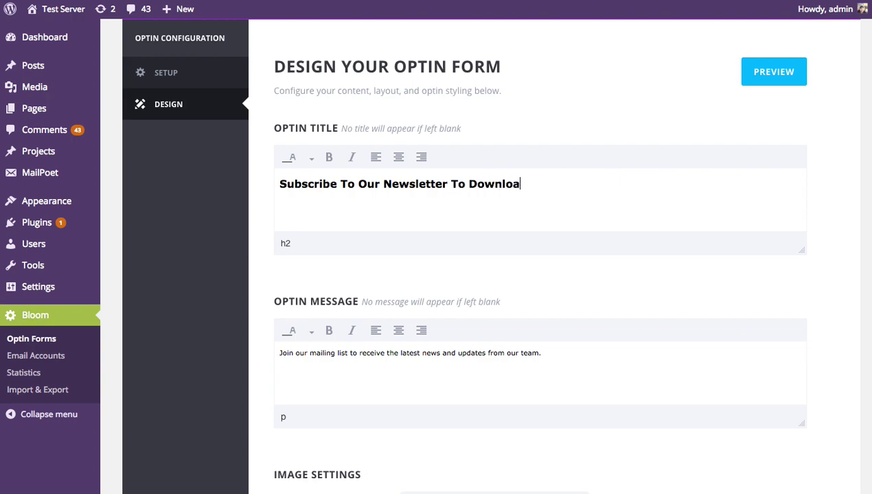
text(d Our Free I)
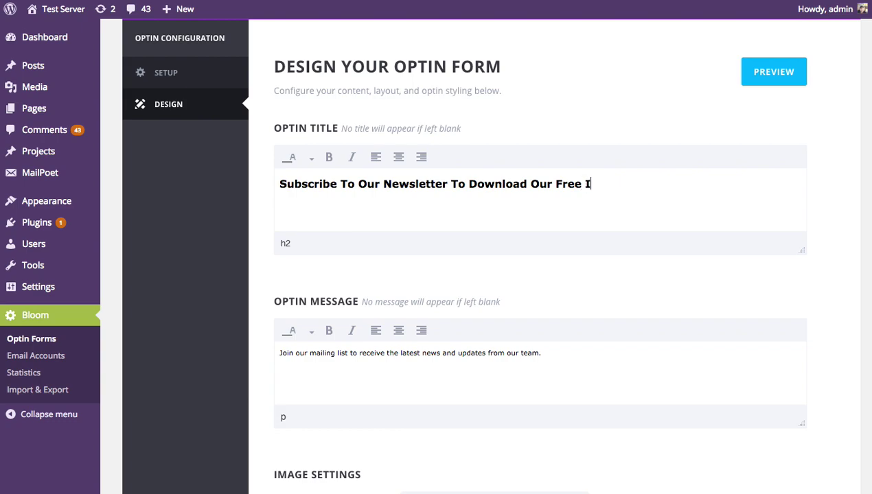
text(con Set)
Step: Preview the optin form with its new title, then close the preview
scroll(751, 148, down, 5)
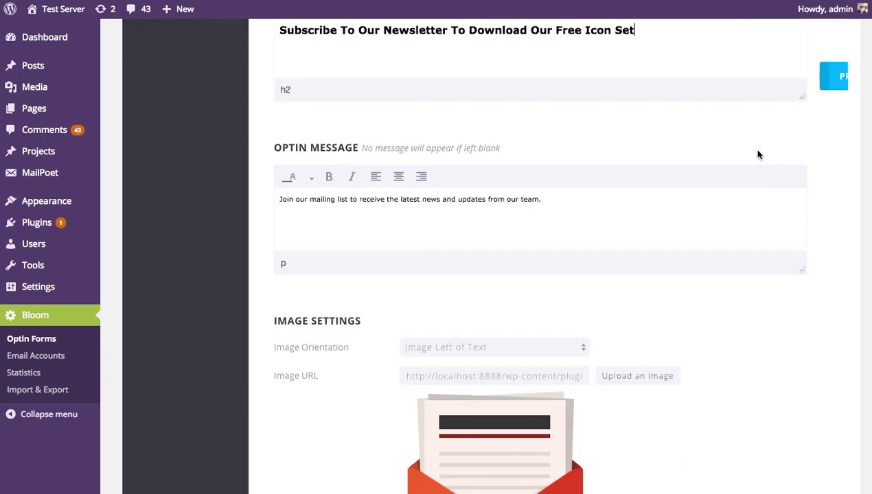
scroll(776, 158, down, 3)
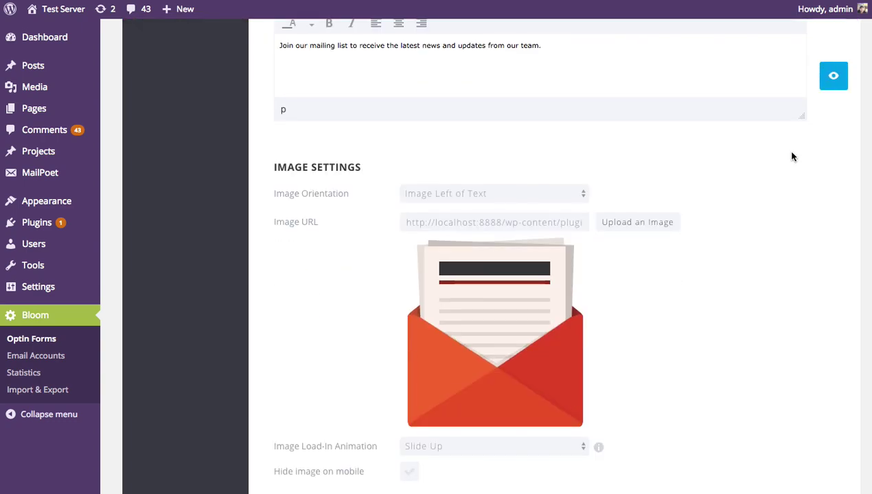
scroll(793, 156, down, 2)
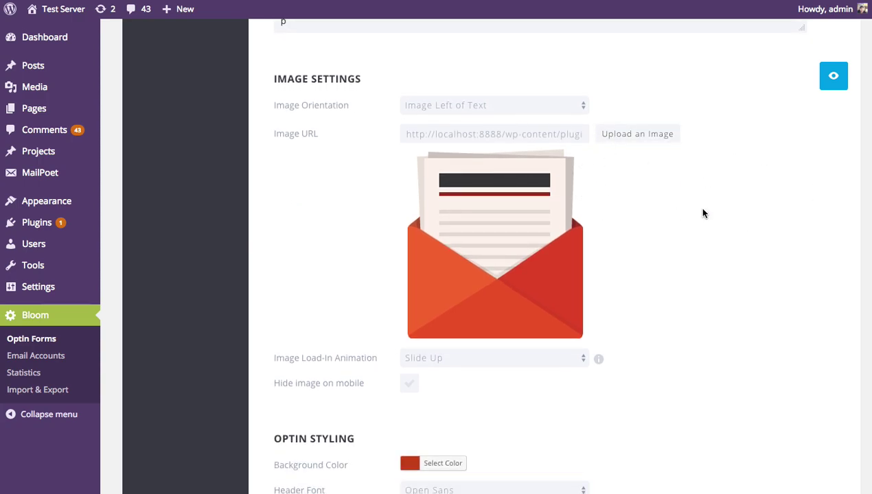
click(835, 79)
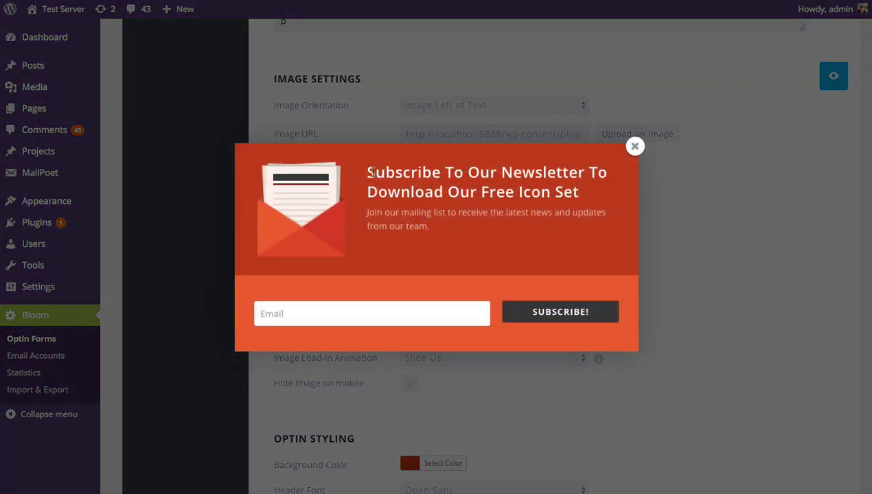
mouse_move(368, 171)
mouse_down()
mouse_move(588, 198)
mouse_move(424, 193)
mouse_move(361, 170)
mouse_up()
click(635, 148)
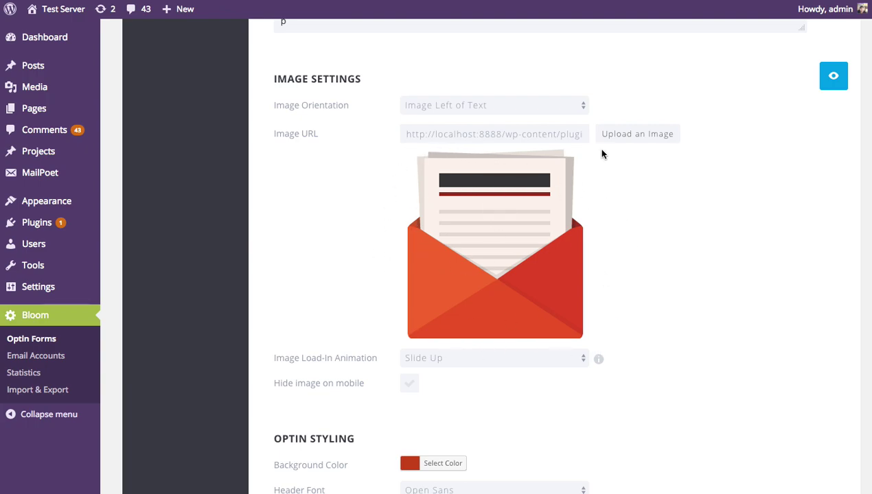
Step: Look at the available optin images, then preview the Image Above Text orientation and restore Image Left of Text
click(637, 135)
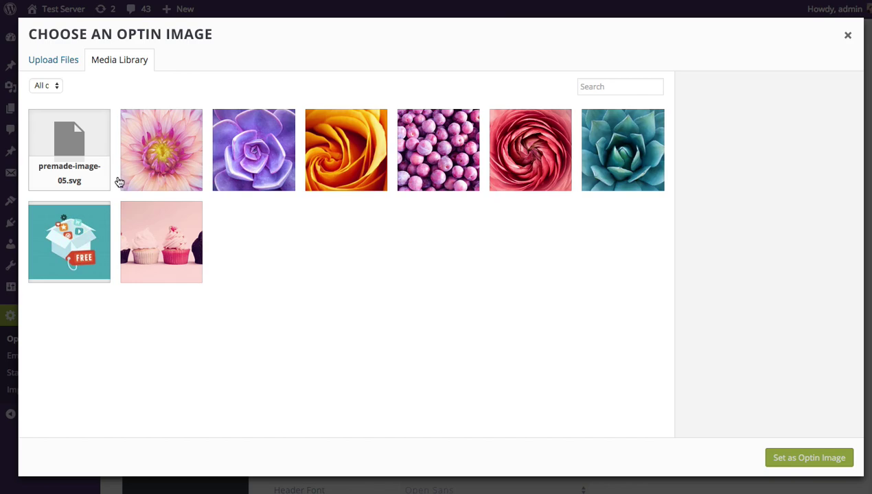
click(847, 35)
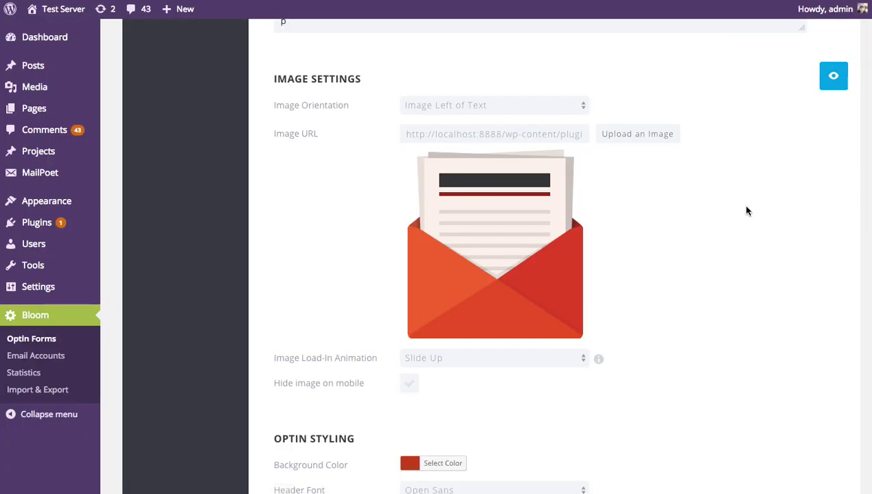
click(453, 108)
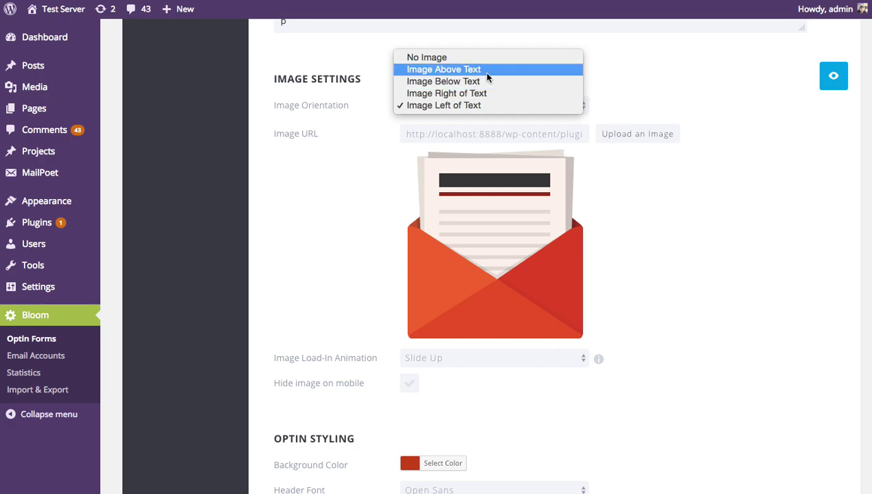
click(474, 70)
click(831, 92)
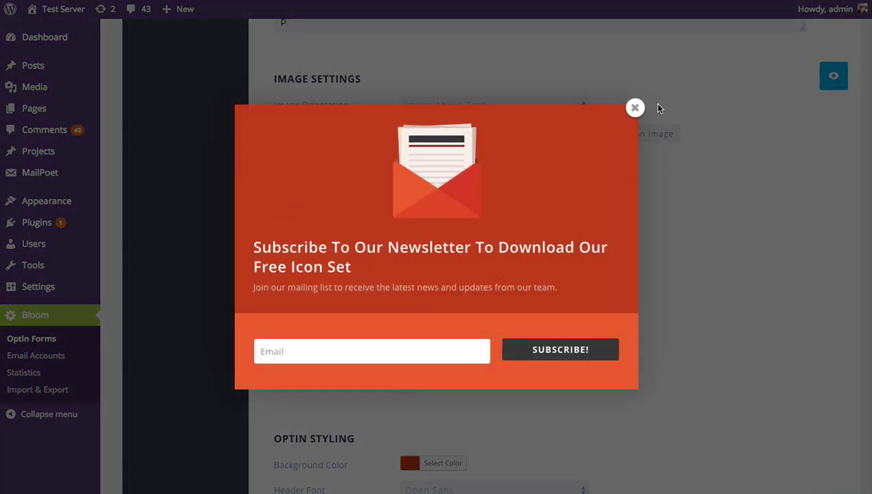
click(636, 108)
click(460, 103)
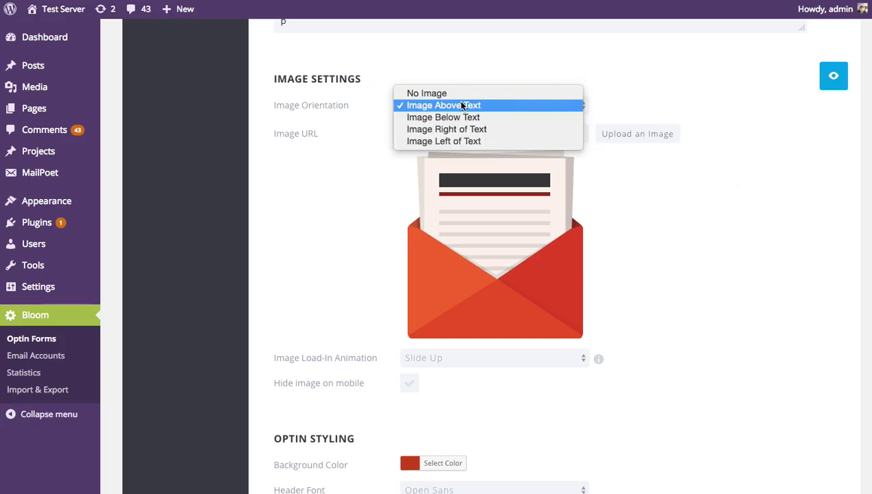
click(469, 141)
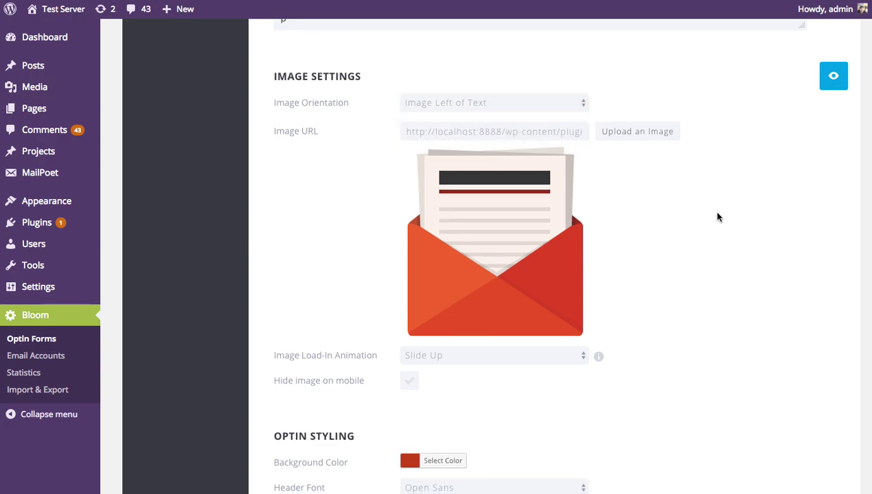
Step: Set the image load-in animation to Flip and preview it on the form
scroll(714, 218, down, 2)
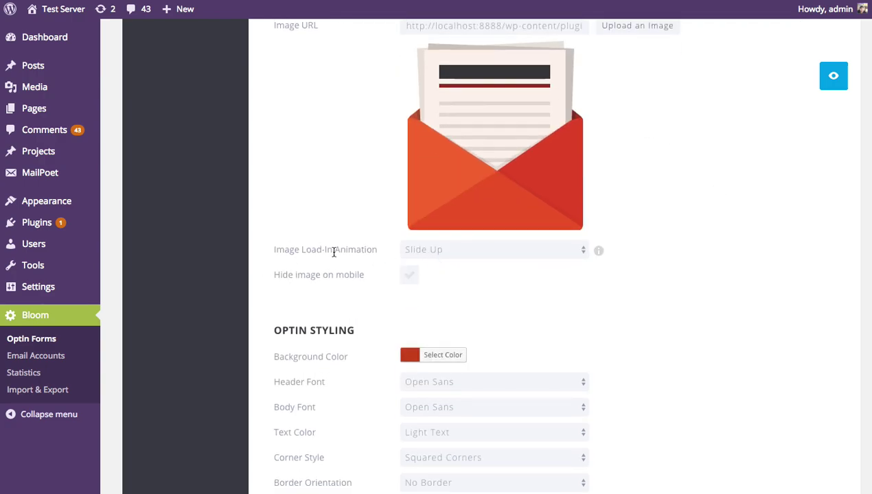
click(503, 257)
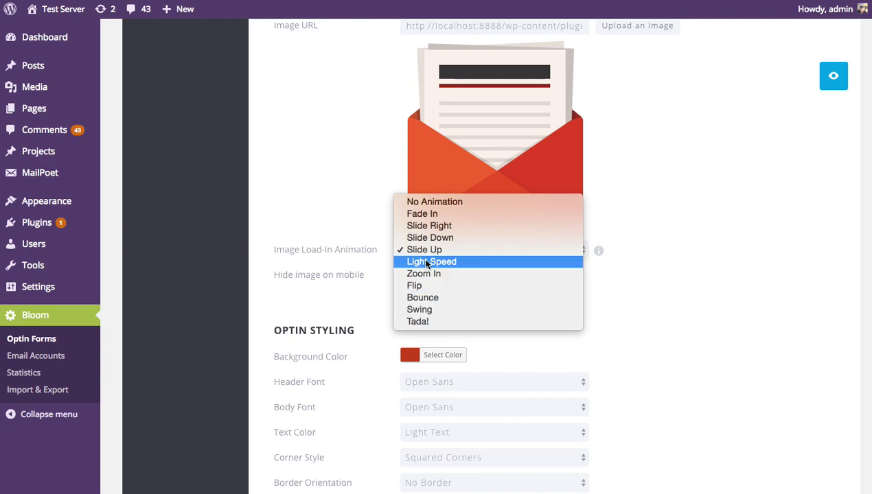
click(448, 285)
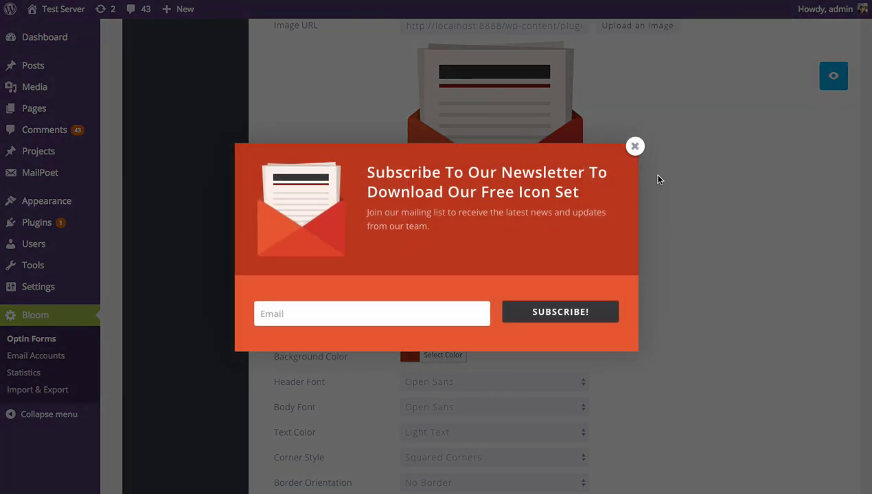
click(634, 146)
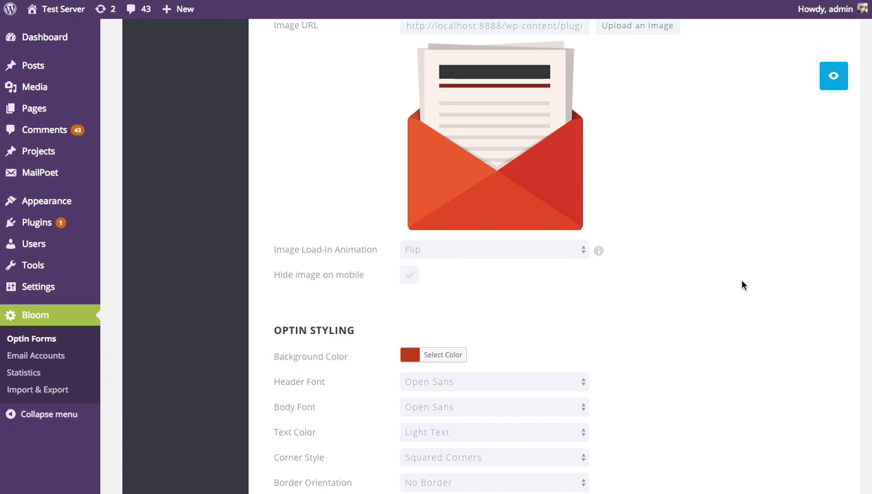
Step: Set the optin background color to the blue swatch and preview the form
scroll(733, 255, down, 3)
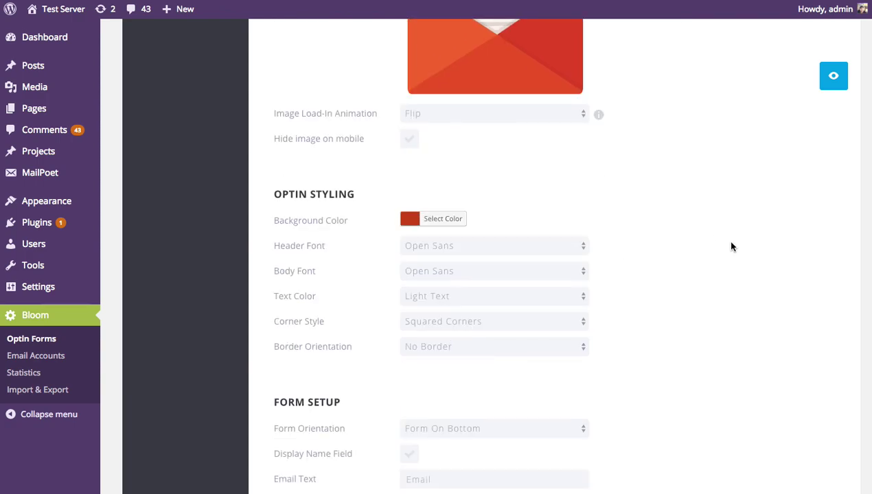
click(409, 138)
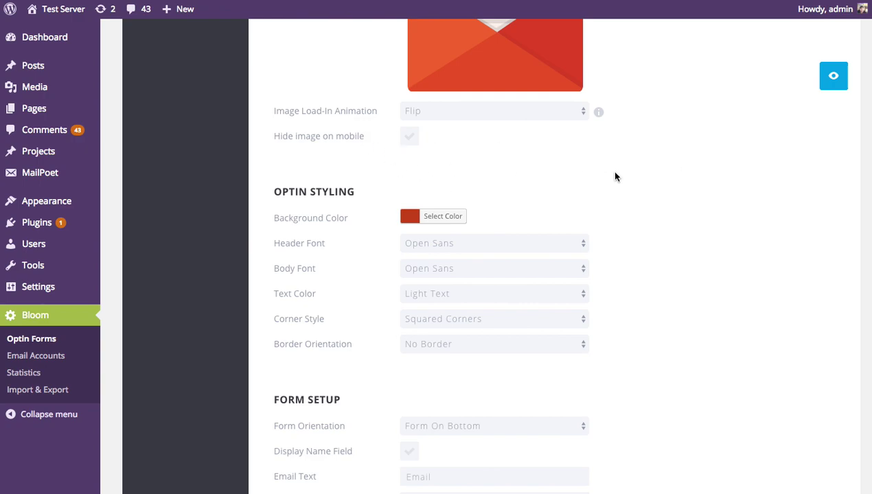
scroll(725, 175, down, 2)
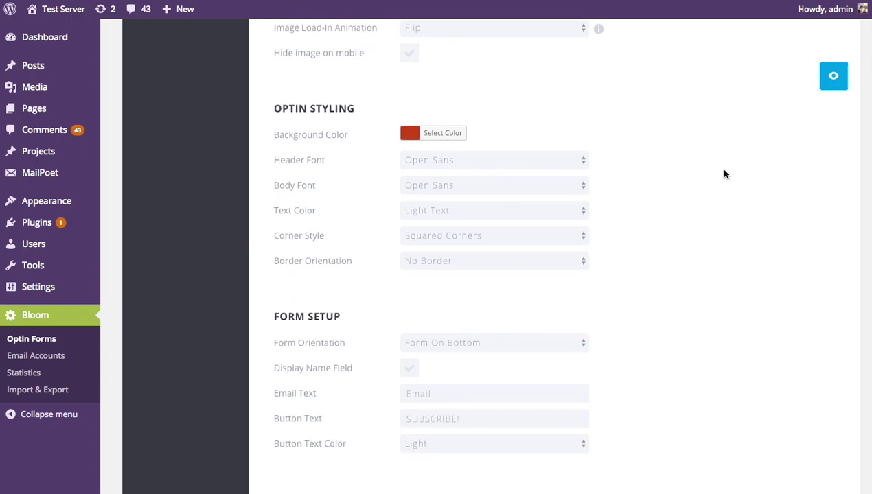
scroll(724, 175, down, 1)
scroll(724, 174, down, 1)
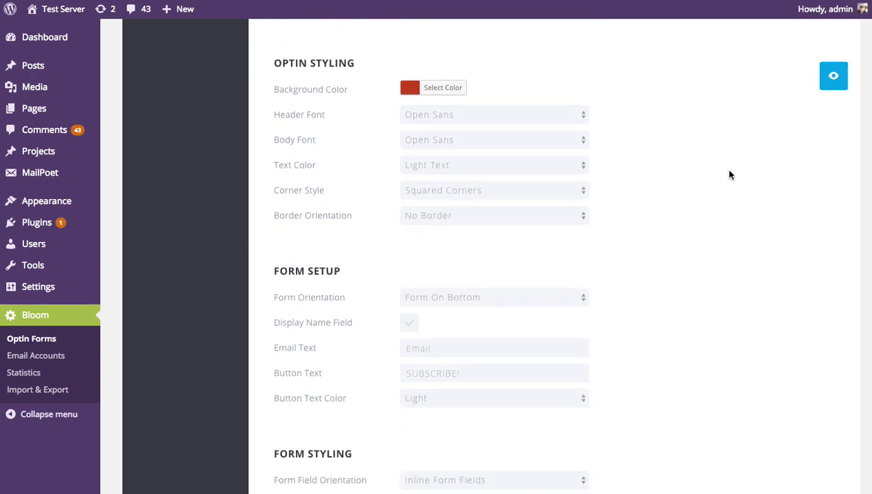
click(412, 89)
double_click(496, 92)
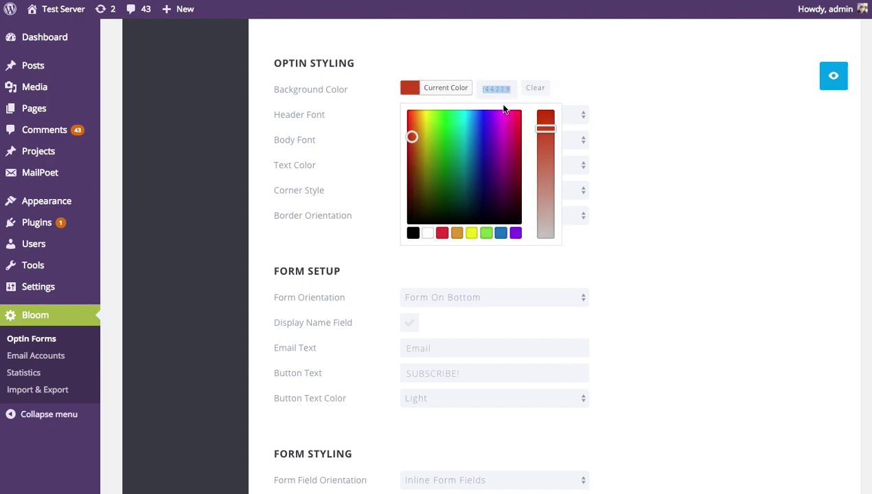
click(501, 232)
click(700, 200)
click(827, 81)
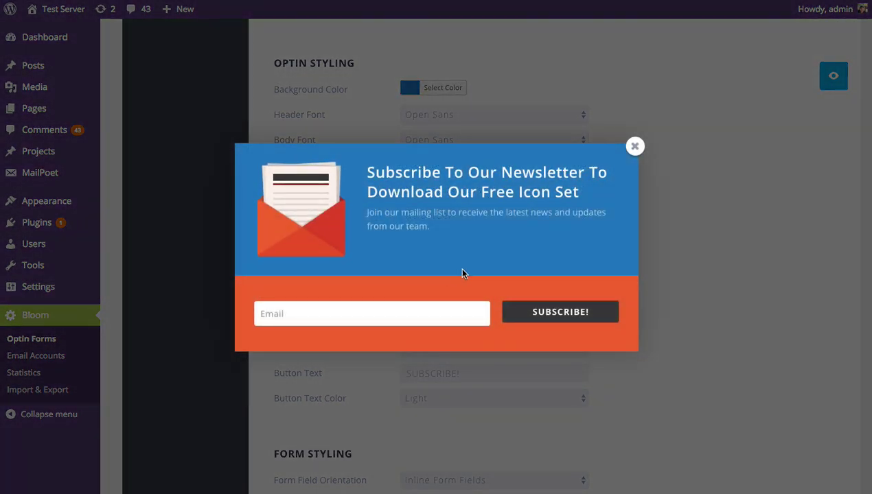
click(635, 148)
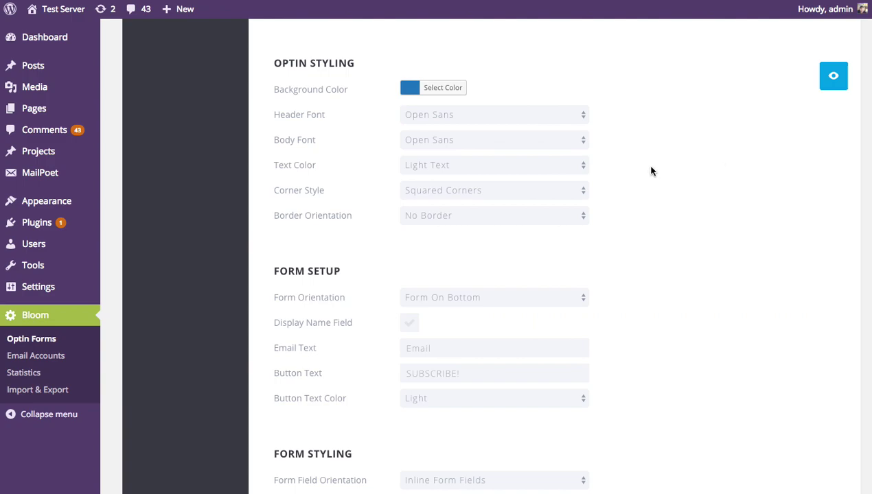
Step: Look through the header font and text color options without changing them, and preview the form's text
click(482, 121)
scroll(496, 156, down, 10)
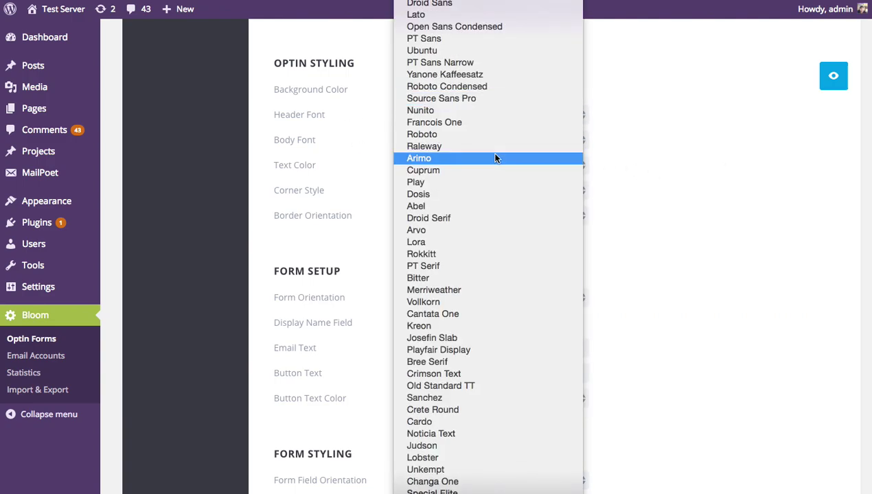
key(Escape)
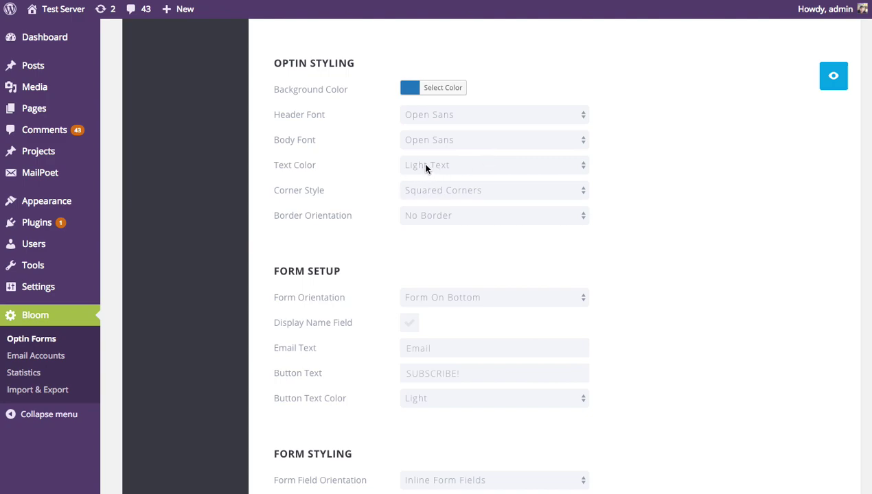
click(443, 167)
click(444, 167)
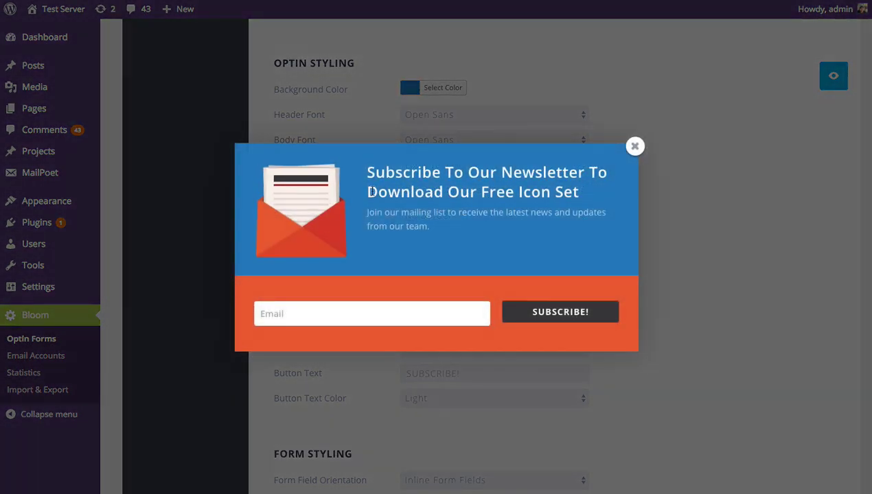
click(634, 146)
Step: Set the optin background color to white and preview the light text against it
click(410, 89)
click(427, 232)
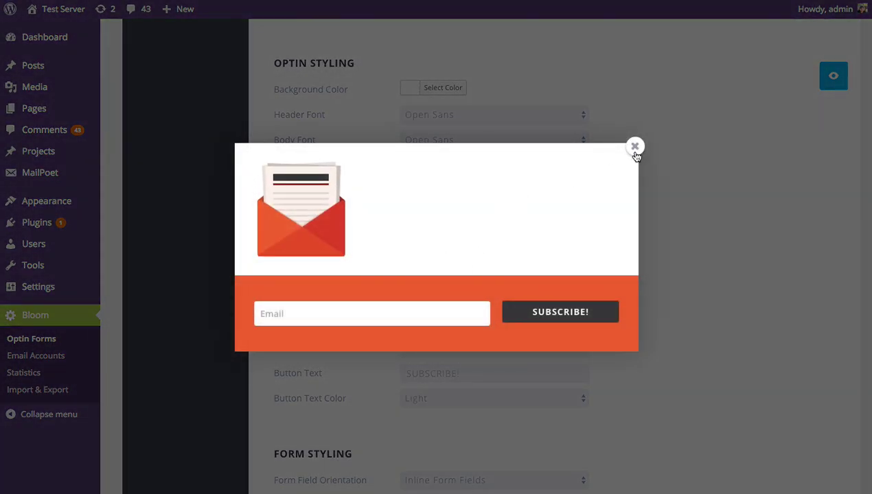
click(635, 147)
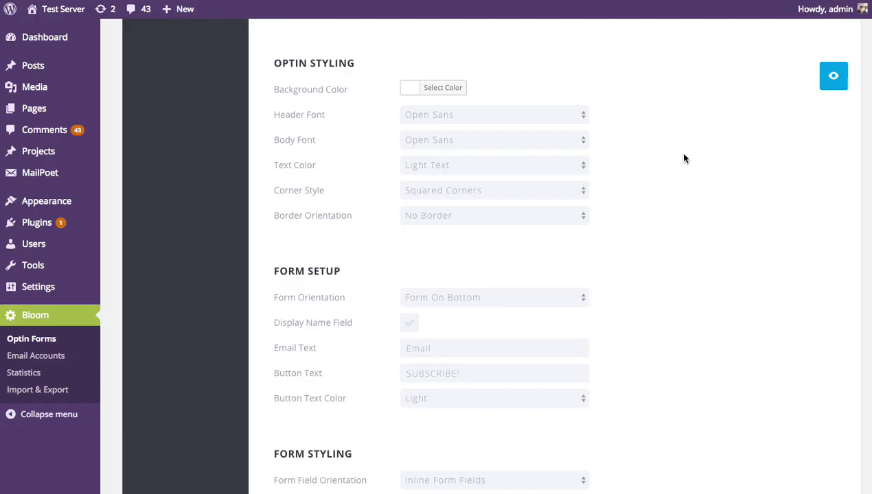
Step: Set the optin text color to Dark Text and preview the form on the white background
click(453, 168)
click(452, 178)
click(830, 78)
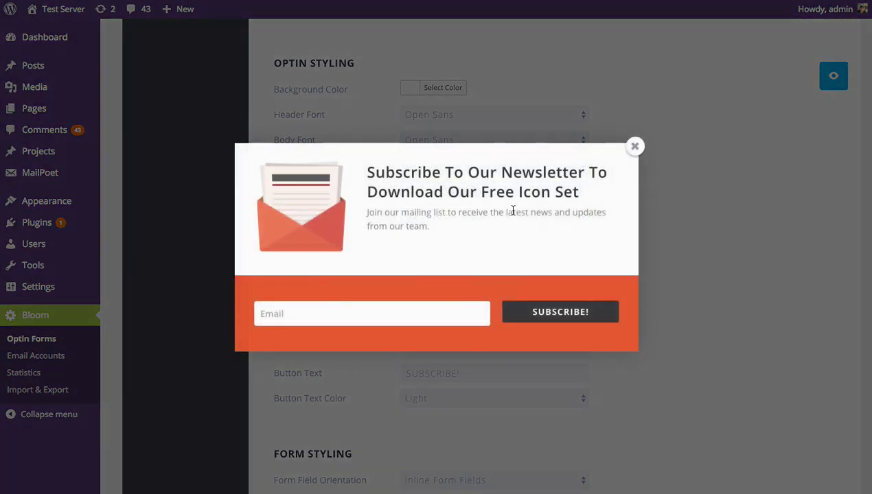
click(635, 147)
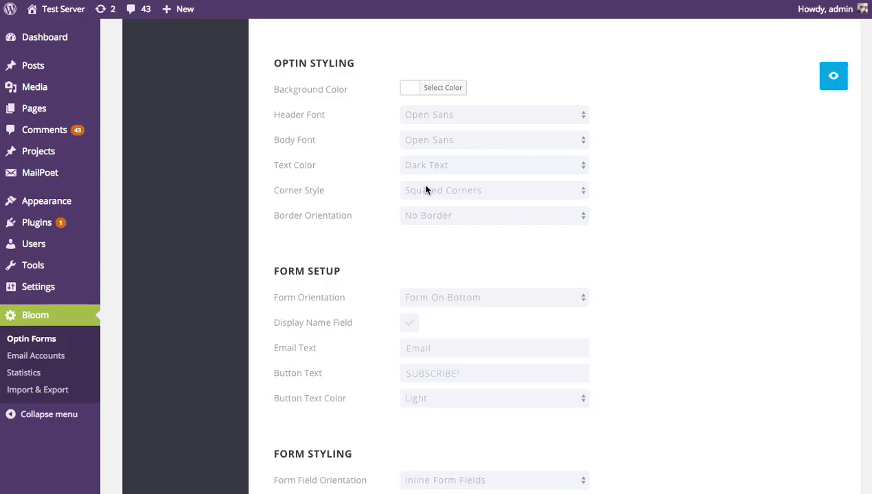
Step: Set the optin text color back to Light Text and the background color to dark red
click(450, 166)
click(454, 154)
click(439, 88)
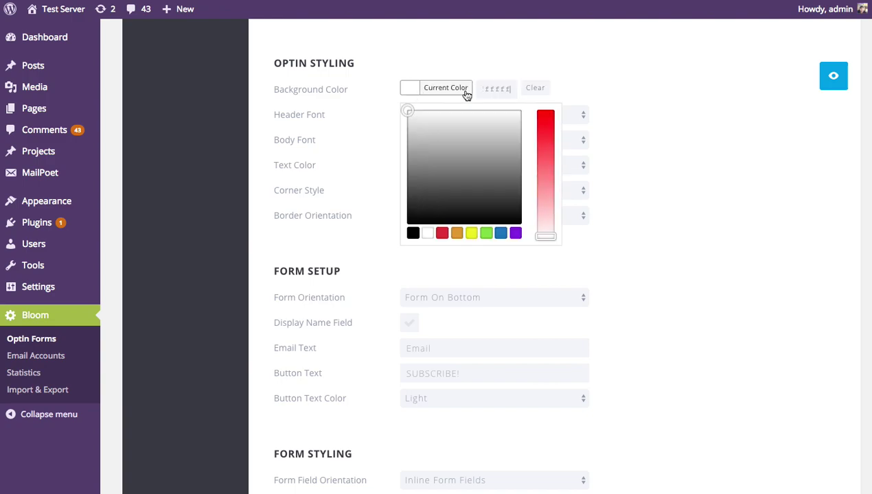
click(501, 88)
click(674, 157)
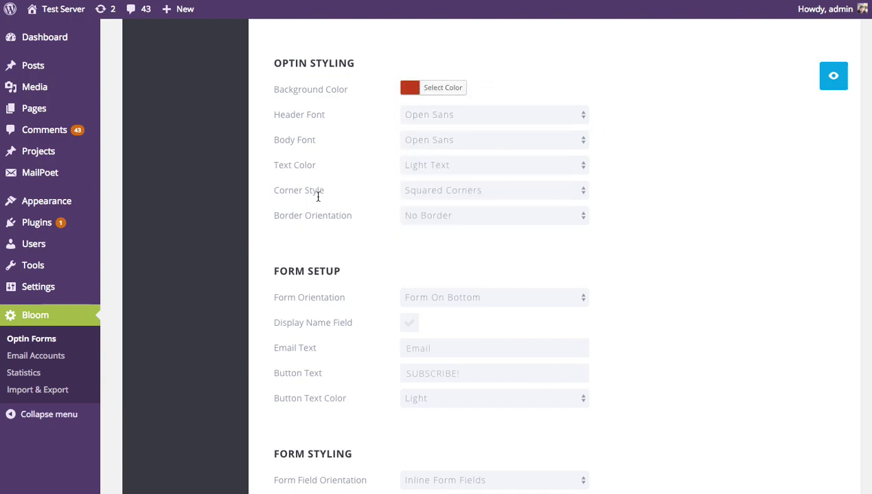
Step: Set the optin corner style to Rounded Corners and preview the form
click(466, 194)
click(473, 203)
click(826, 86)
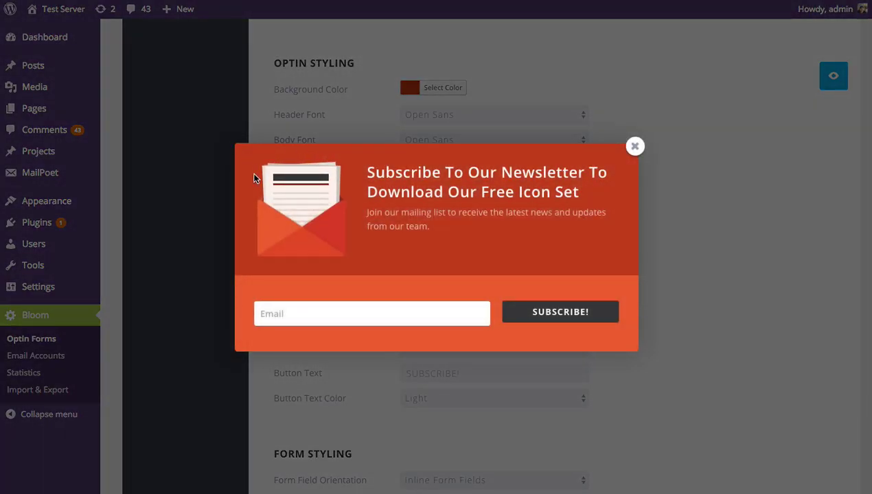
click(632, 147)
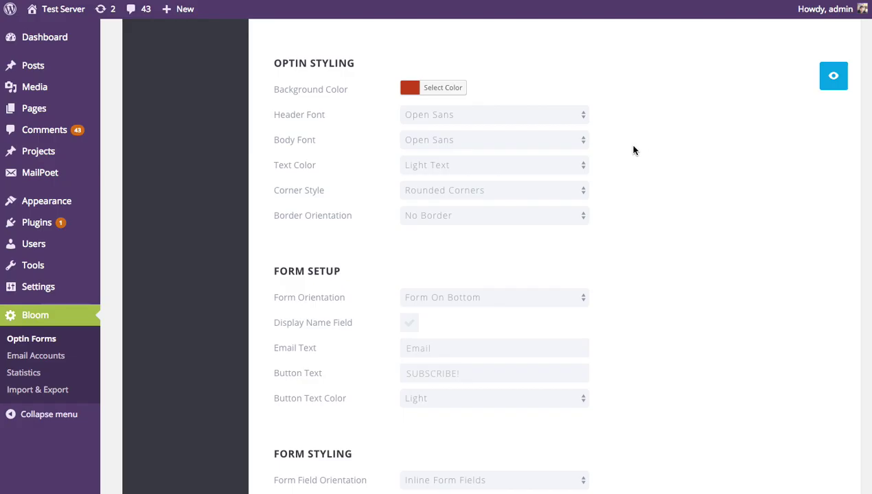
Step: Give the optin a Full Border in dark gray and preview the form
click(431, 217)
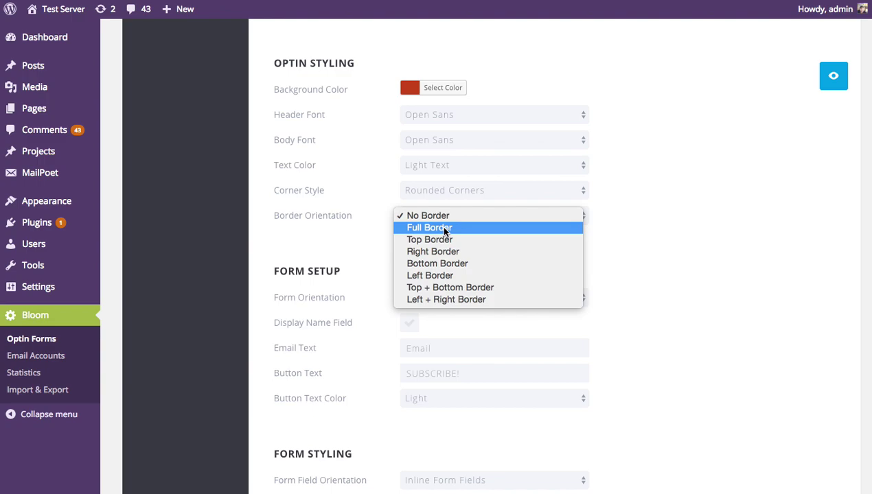
click(444, 232)
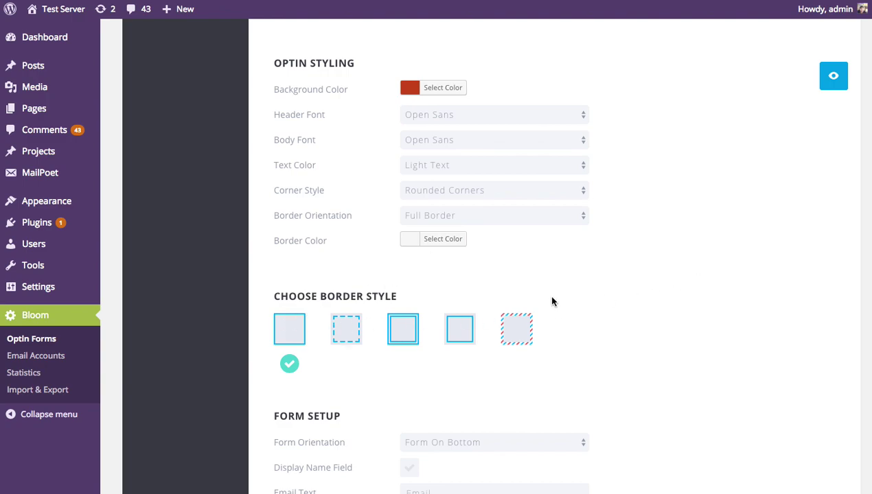
click(415, 241)
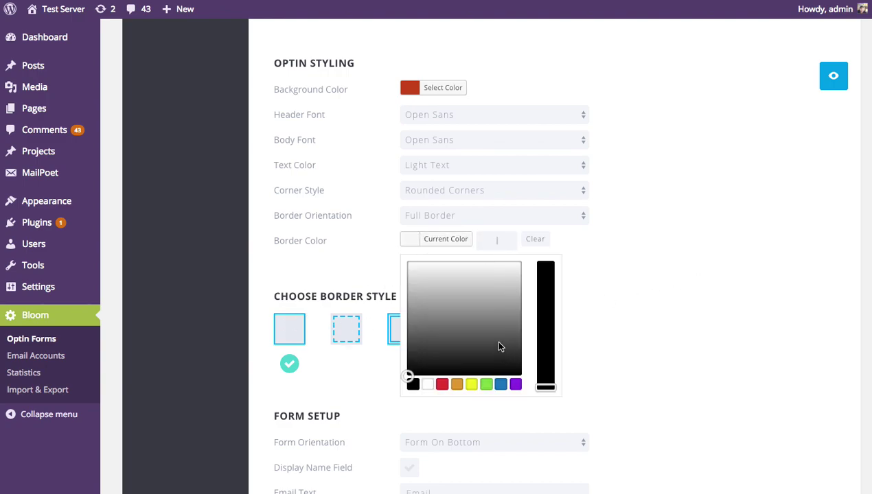
drag(440, 374, 397, 348)
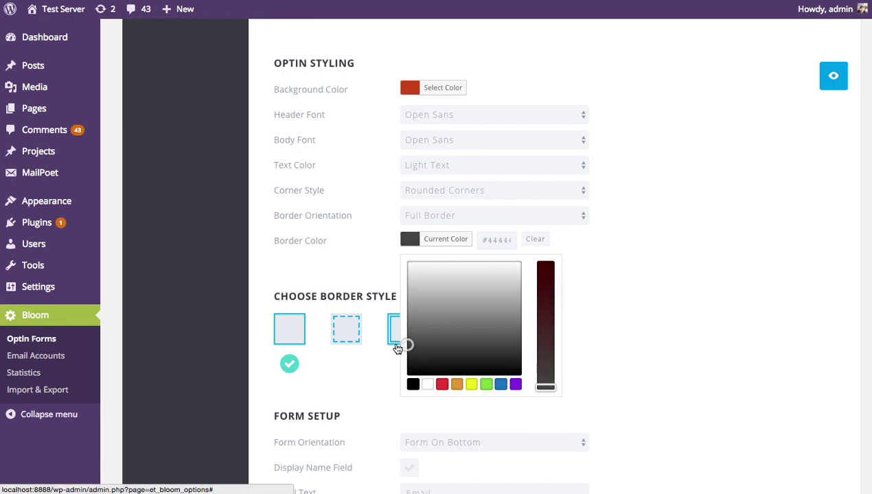
click(641, 274)
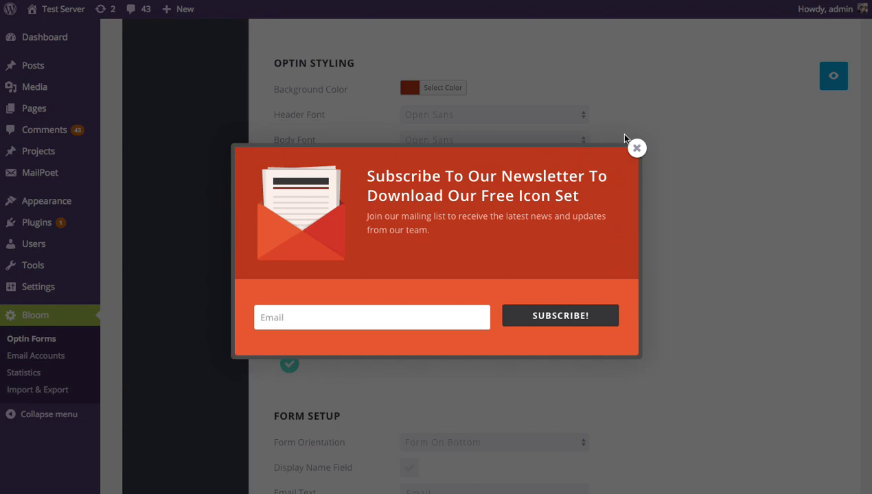
click(637, 148)
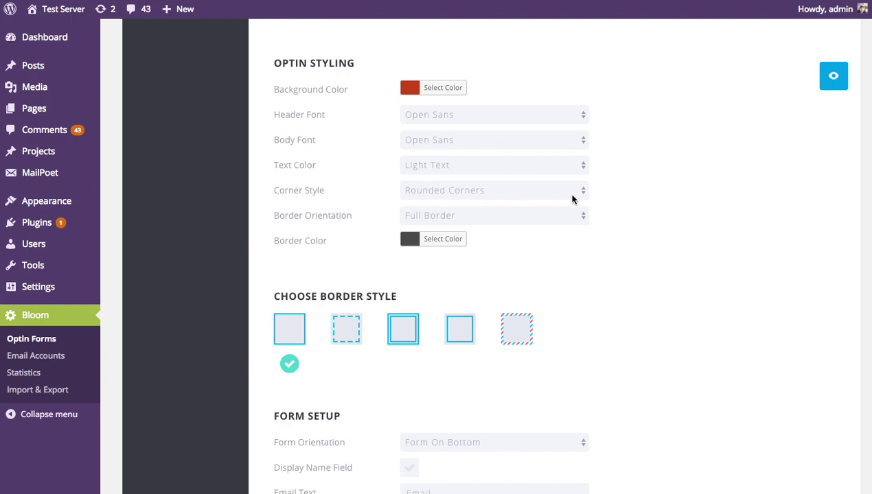
Step: Set the border orientation to Top + Bottom Border with the diagonally striped border style, and preview the form
click(546, 215)
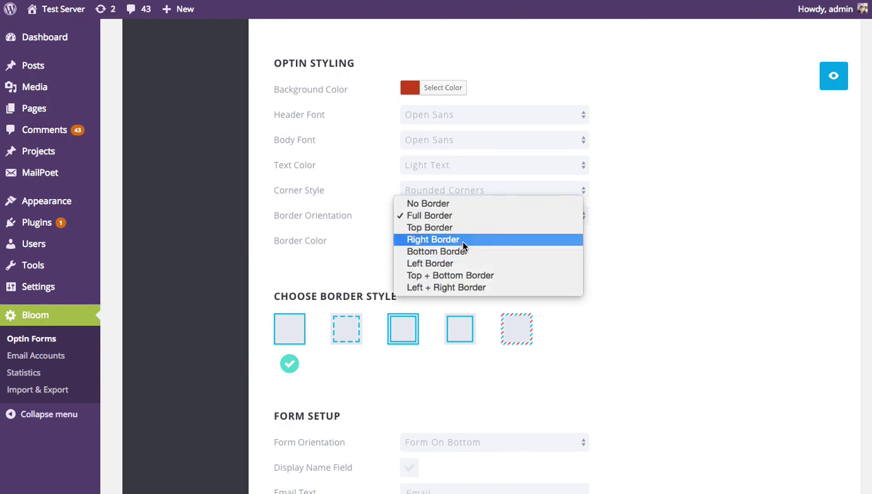
click(470, 278)
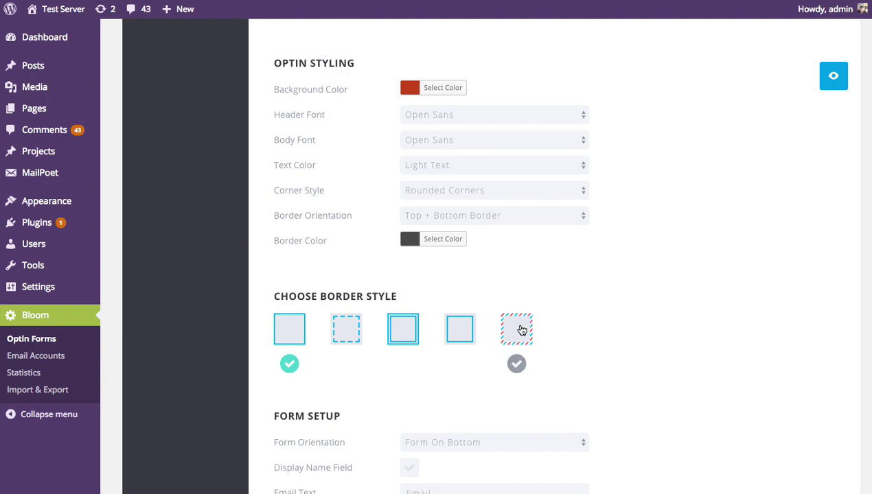
click(522, 328)
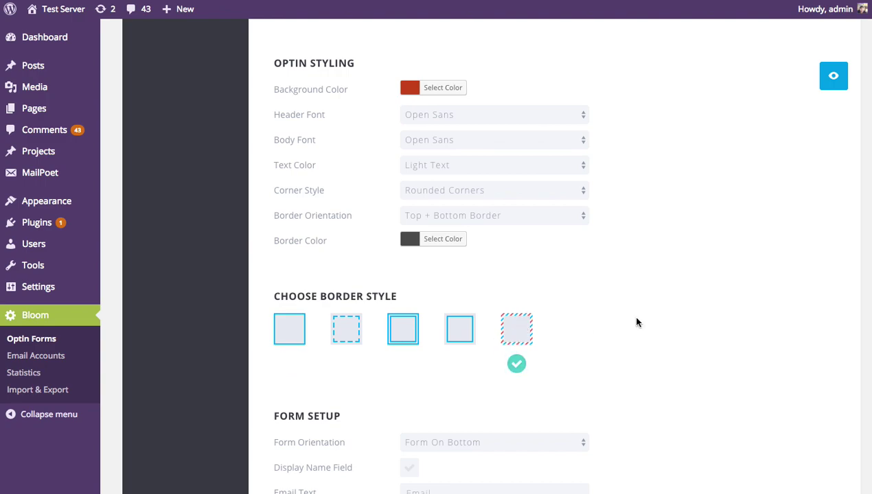
click(834, 76)
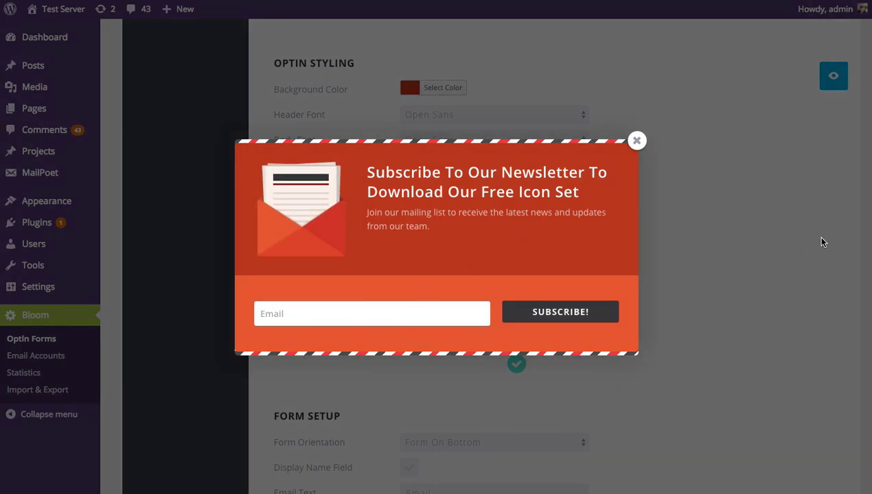
click(636, 142)
Step: Preview the form with the Form On Right orientation, and set the orientation back to Form On Bottom
scroll(707, 233, down, 5)
scroll(713, 242, down, 4)
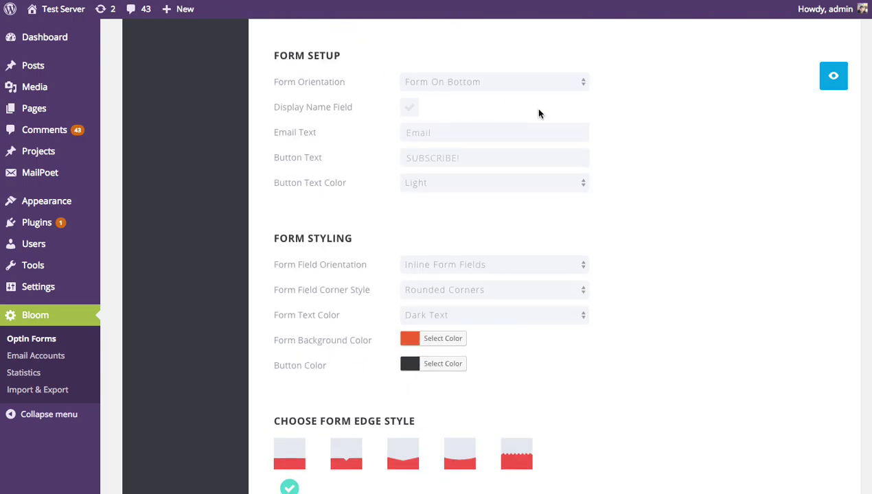
click(479, 87)
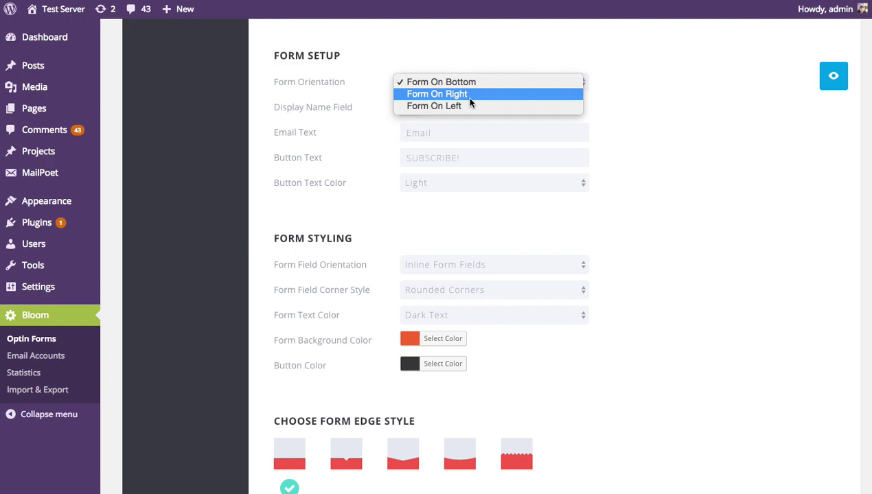
click(470, 100)
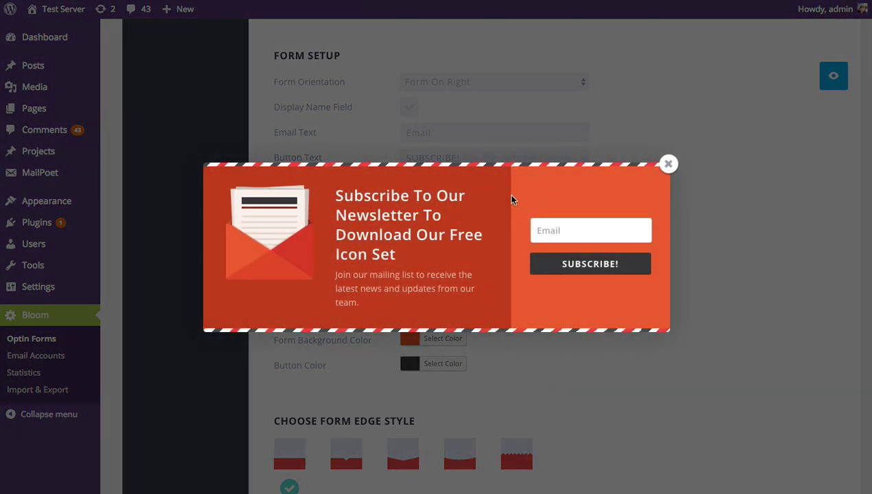
click(670, 164)
click(439, 82)
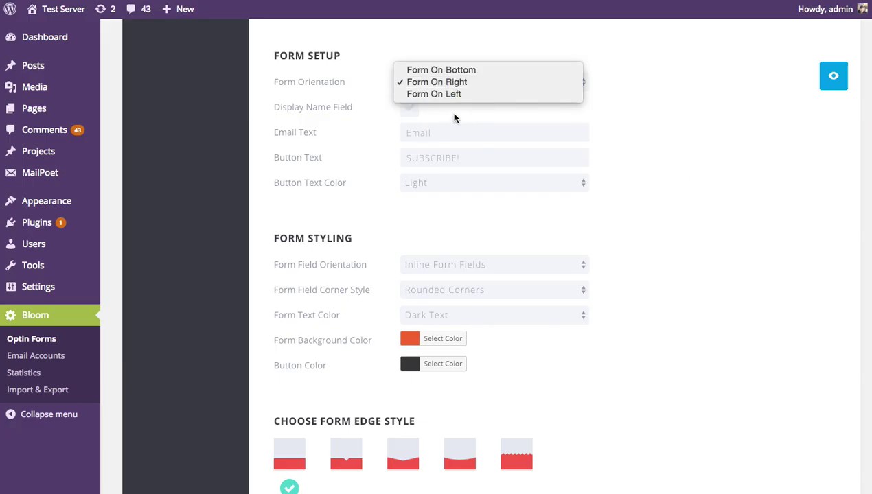
click(458, 70)
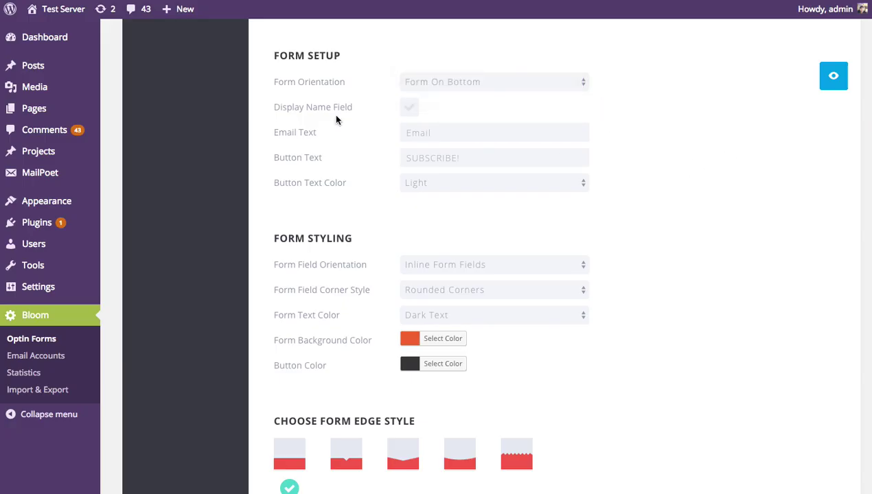
Step: Turn the name field on and off again, and look through the button text color options without changing them
click(409, 108)
click(409, 110)
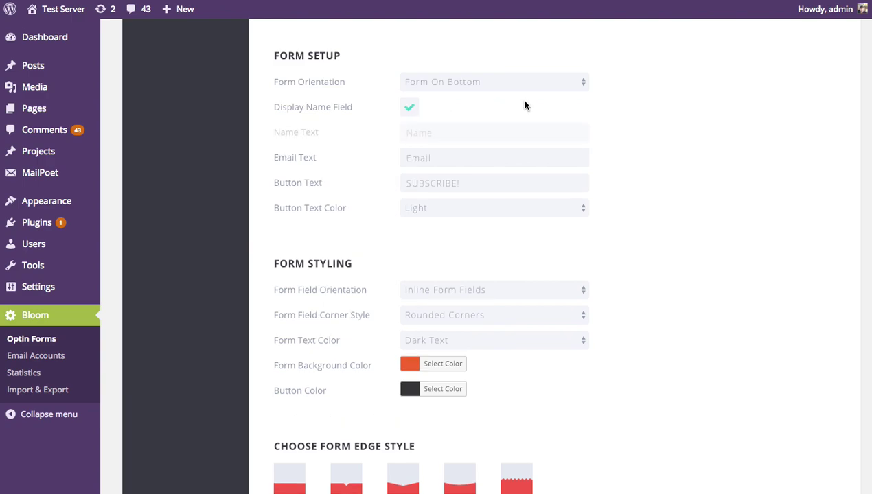
click(409, 110)
click(479, 128)
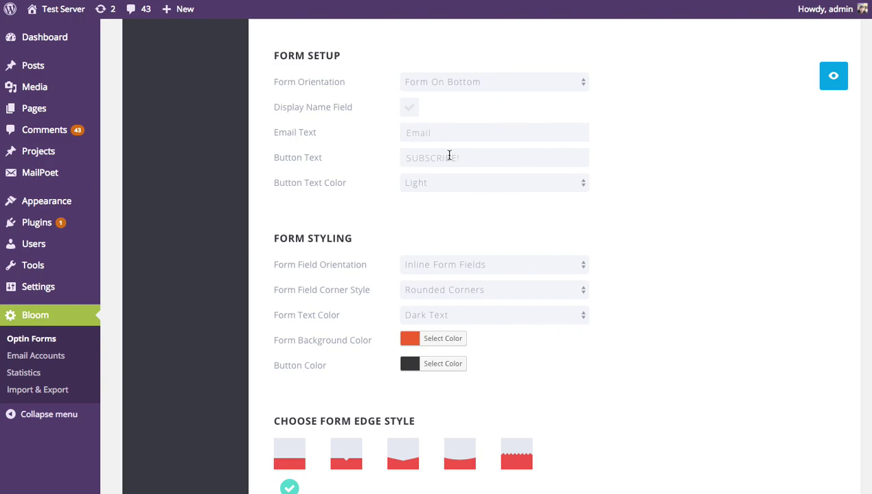
click(452, 184)
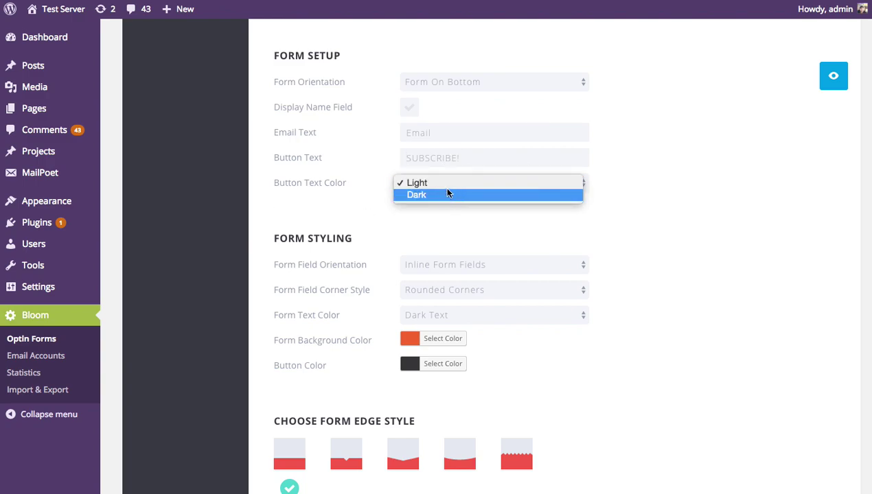
click(363, 219)
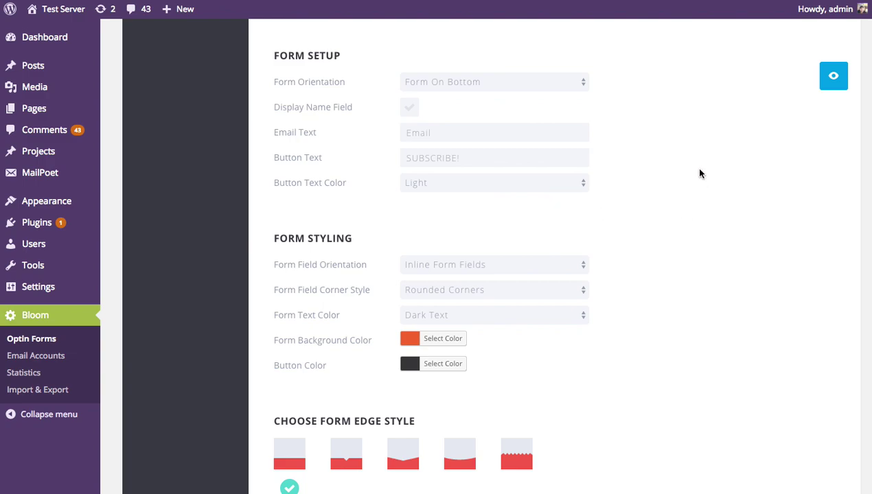
Step: Set the form field orientation to Stacked Form Fields and preview the email field and subscribe button layout
scroll(700, 174, down, 3)
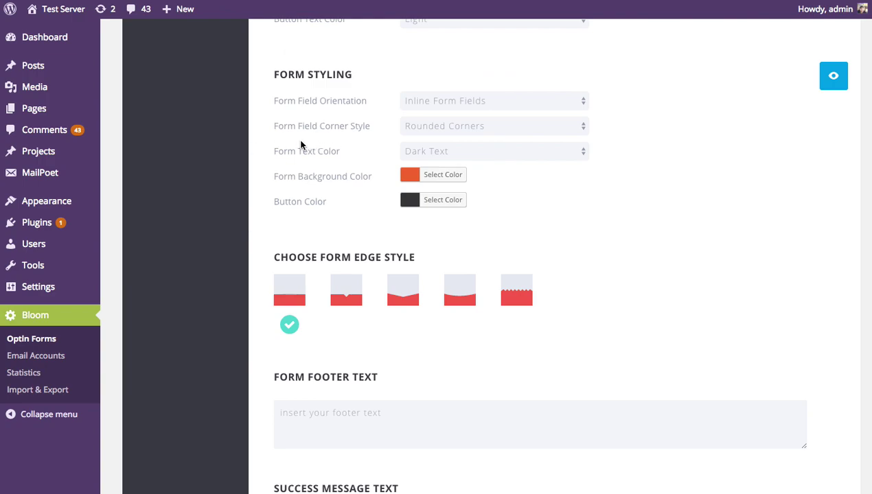
click(479, 103)
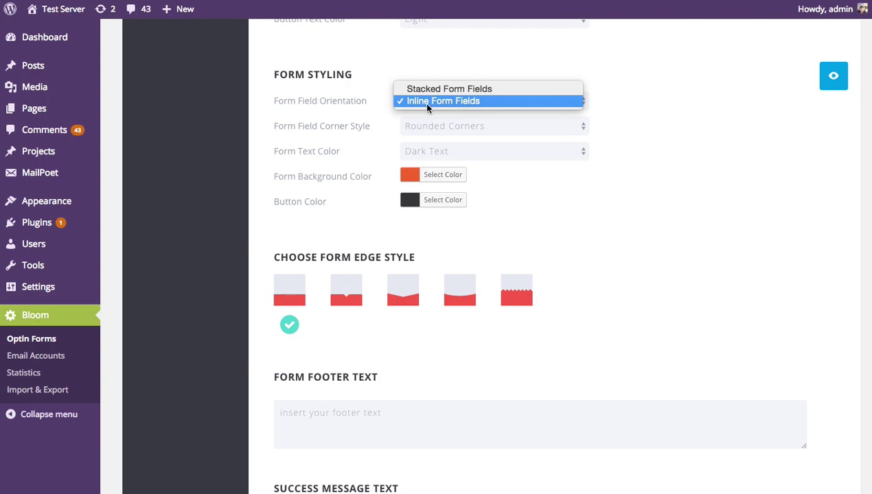
click(706, 97)
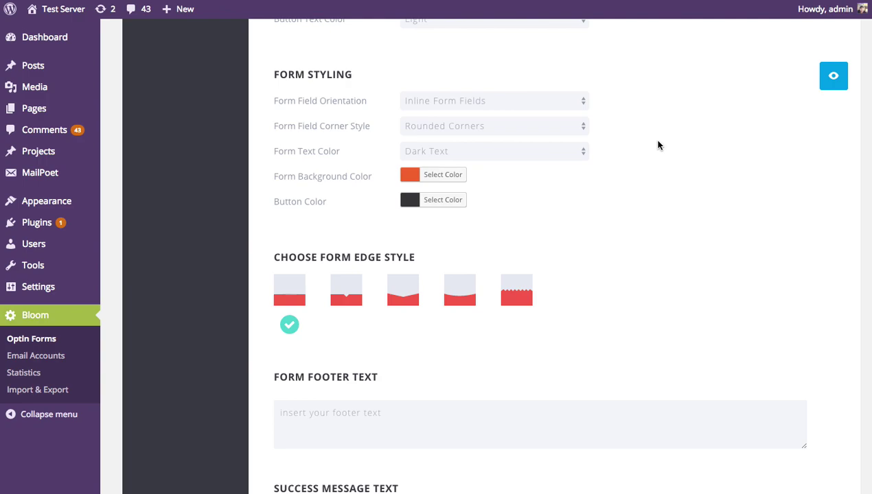
click(491, 103)
click(480, 88)
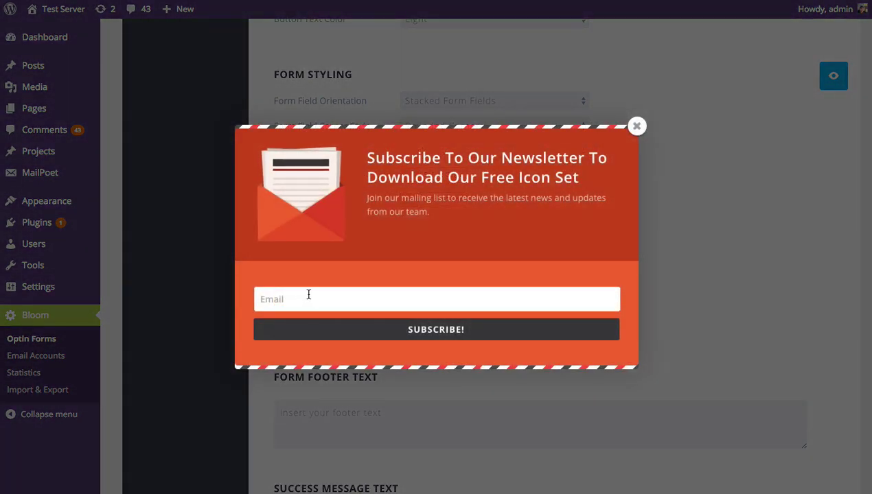
click(312, 297)
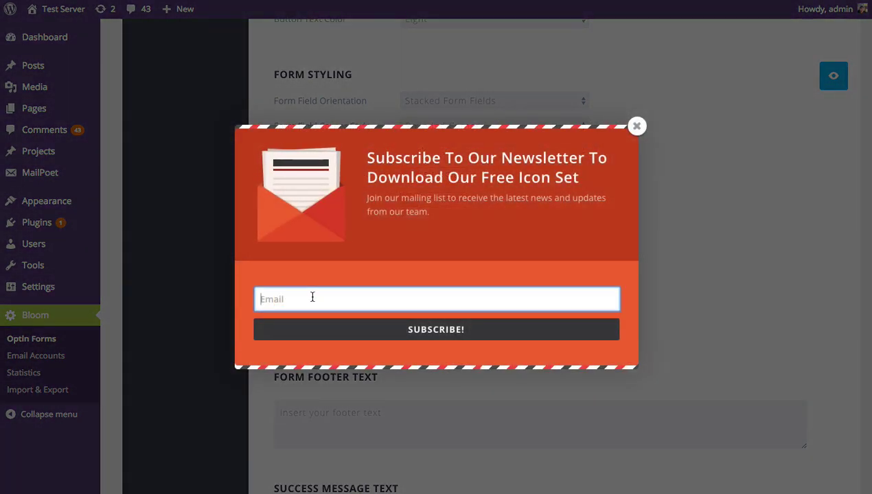
click(596, 362)
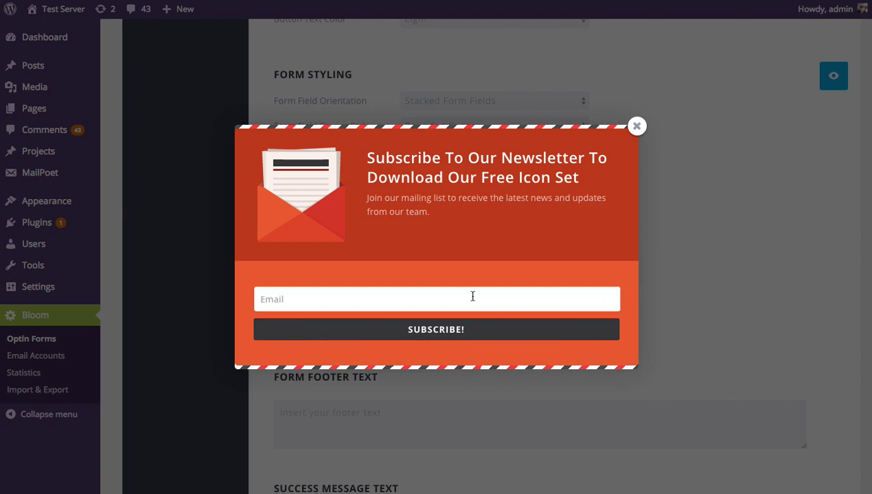
click(636, 127)
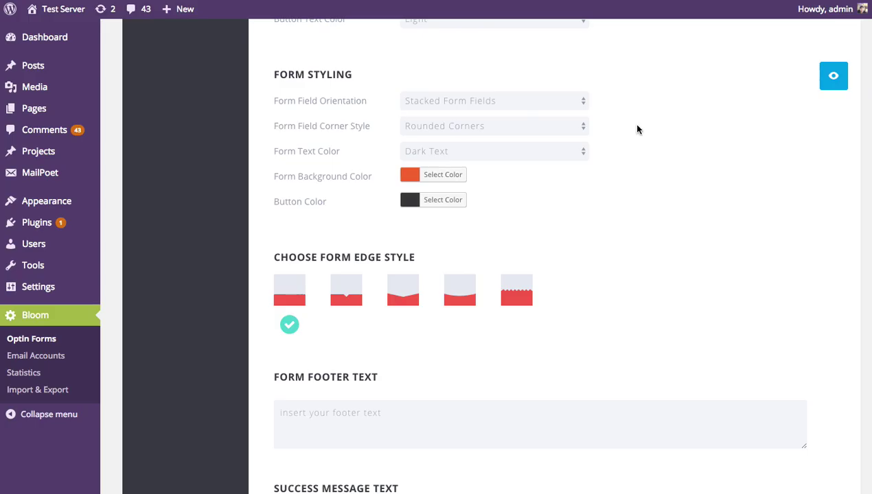
Step: Set the form background color to near-black and the button color to the green swatch
click(410, 178)
mouse_move(424, 297)
mouse_down()
mouse_move(403, 296)
mouse_move(403, 311)
mouse_move(464, 303)
mouse_move(439, 198)
mouse_move(412, 198)
mouse_move(438, 300)
mouse_move(405, 300)
mouse_up()
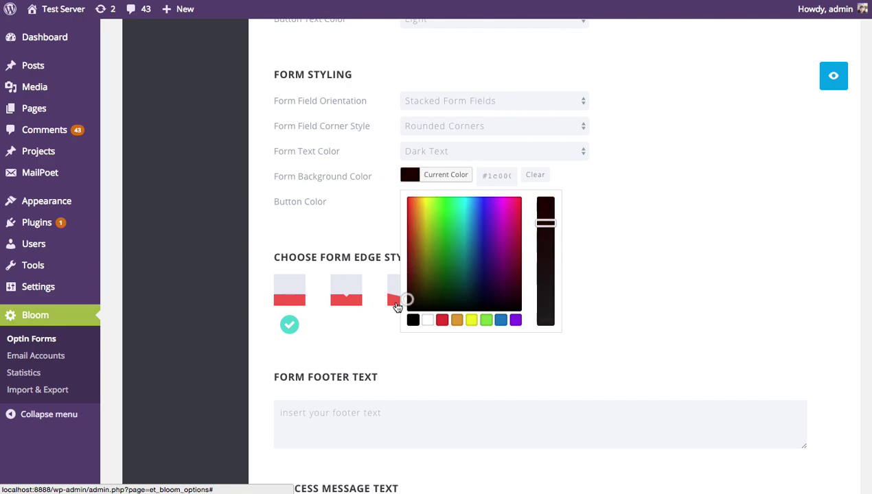
click(504, 242)
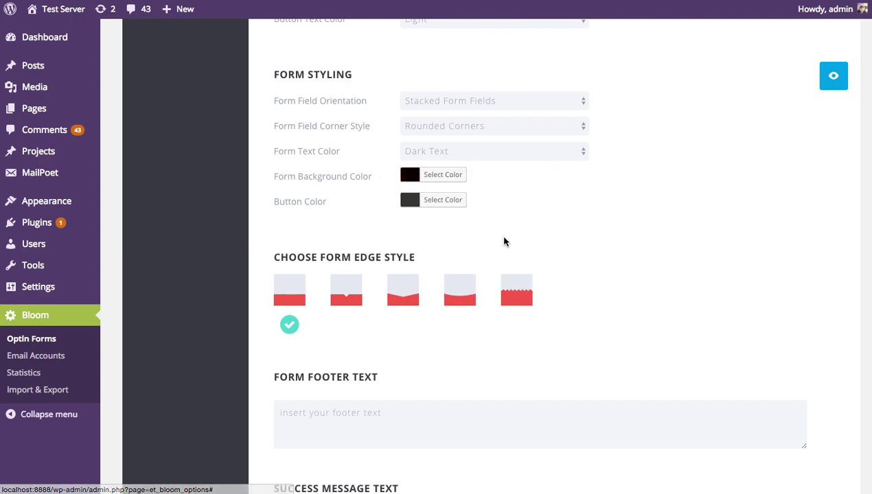
click(406, 204)
click(483, 345)
click(676, 197)
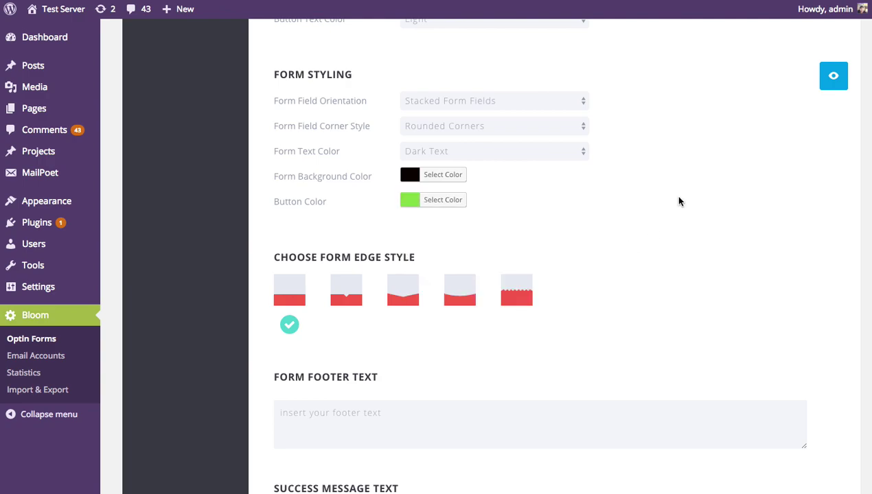
Step: Preview the current form design, and try the zigzag form edge style with another preview
click(833, 82)
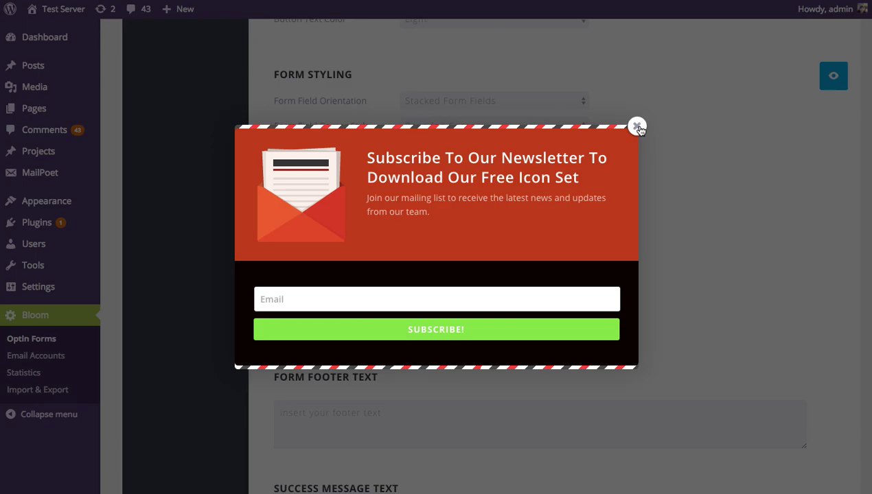
click(637, 127)
scroll(706, 152, down, 3)
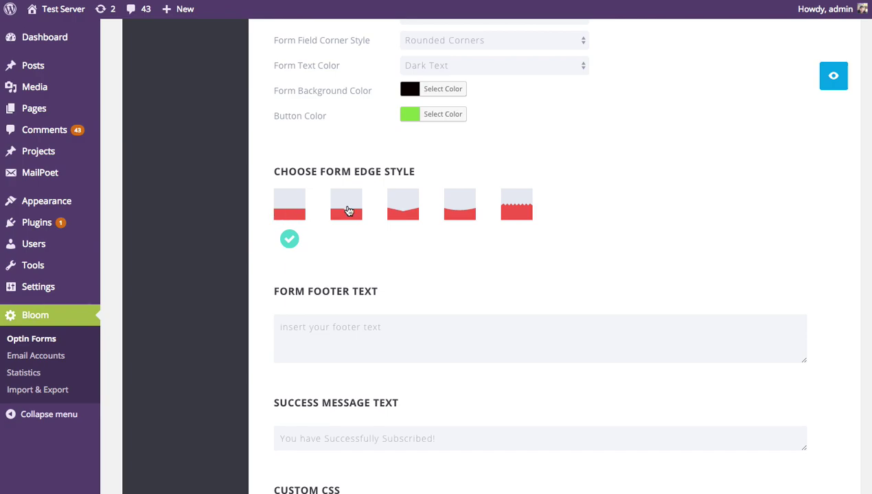
click(517, 206)
click(824, 83)
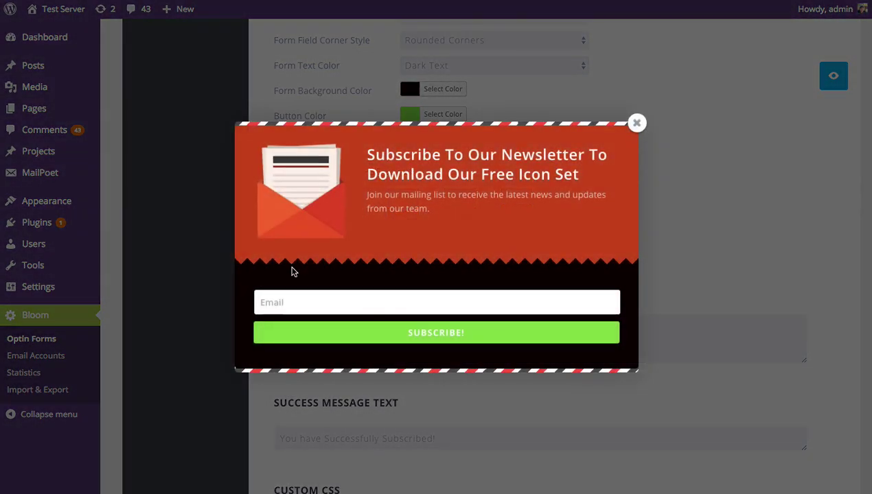
click(635, 124)
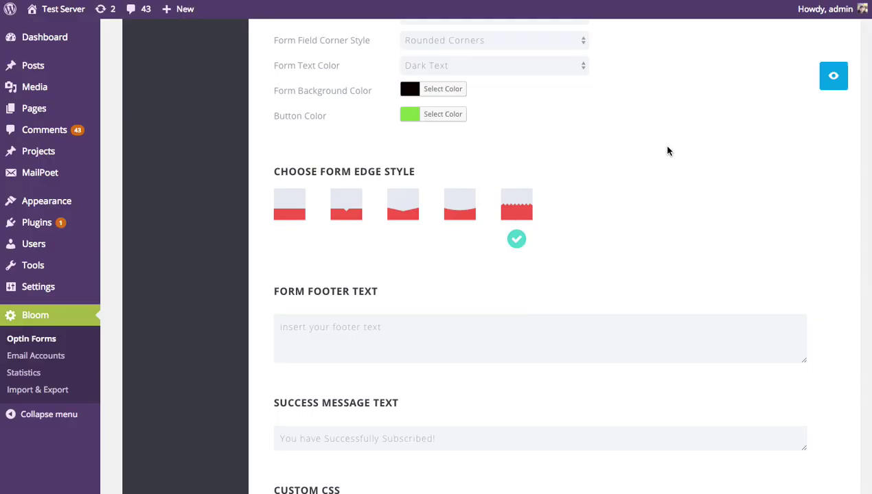
Step: Set the form edge style to the straight edge with a small centered arrow and preview the form
click(345, 207)
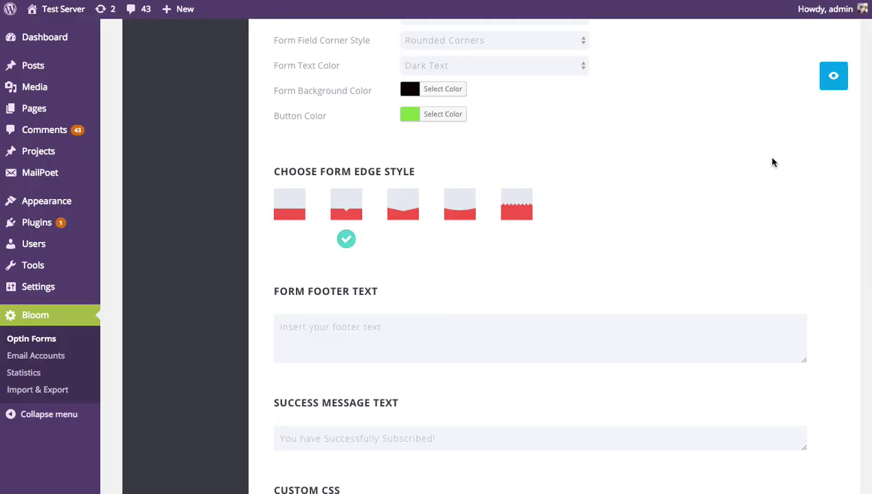
click(828, 84)
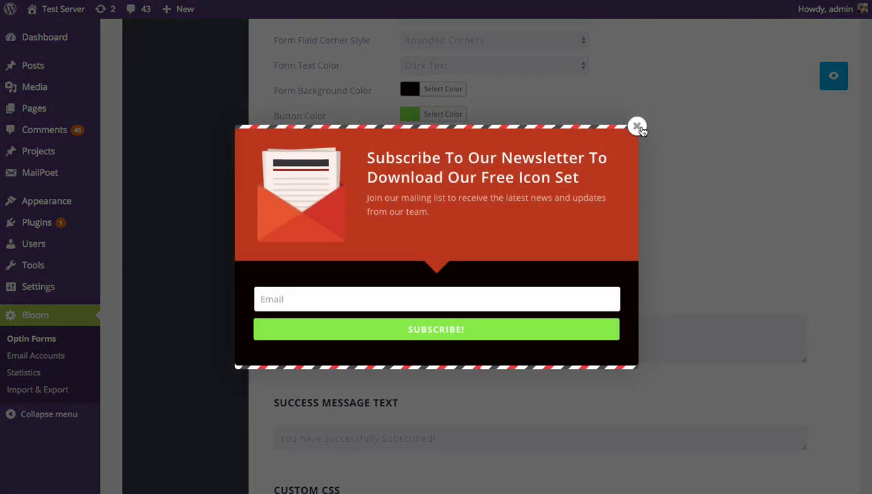
click(637, 128)
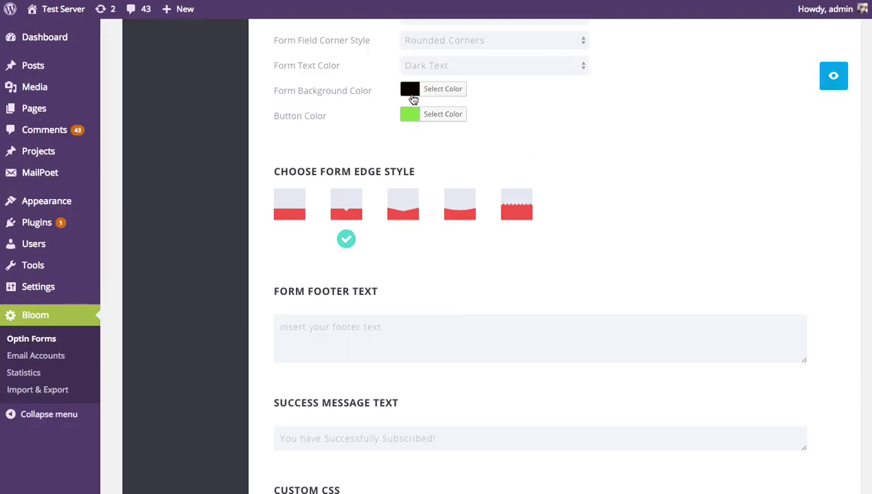
Step: Set the form background color to the blue swatch and preview the form
click(409, 93)
click(500, 234)
mouse_move(474, 140)
mouse_down()
mouse_move(476, 129)
mouse_move(474, 138)
mouse_up()
click(674, 136)
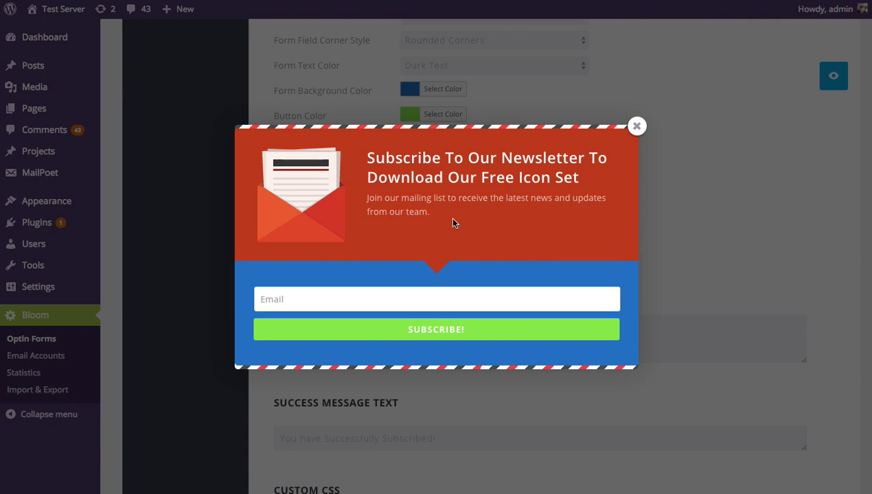
scroll(727, 158, up, 2)
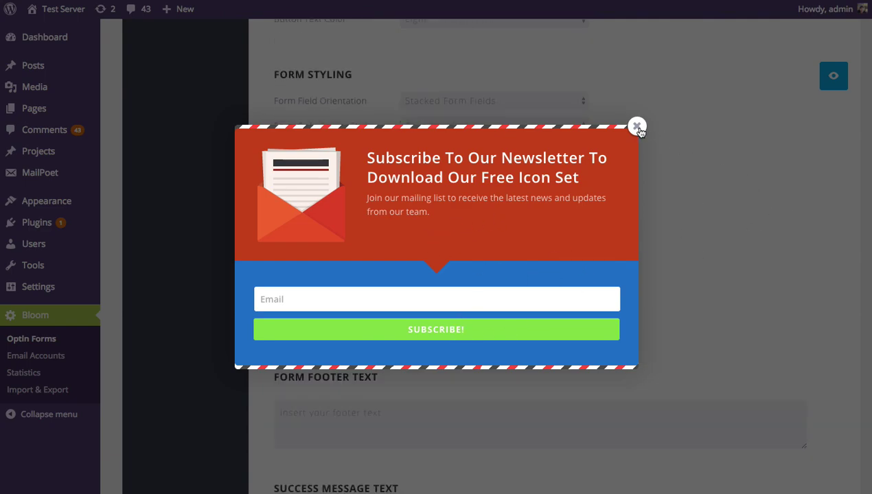
click(638, 128)
Step: Set the optin background color to a bright orange and preview the form
scroll(710, 180, up, 4)
scroll(711, 192, down, 2)
scroll(707, 196, up, 7)
click(412, 152)
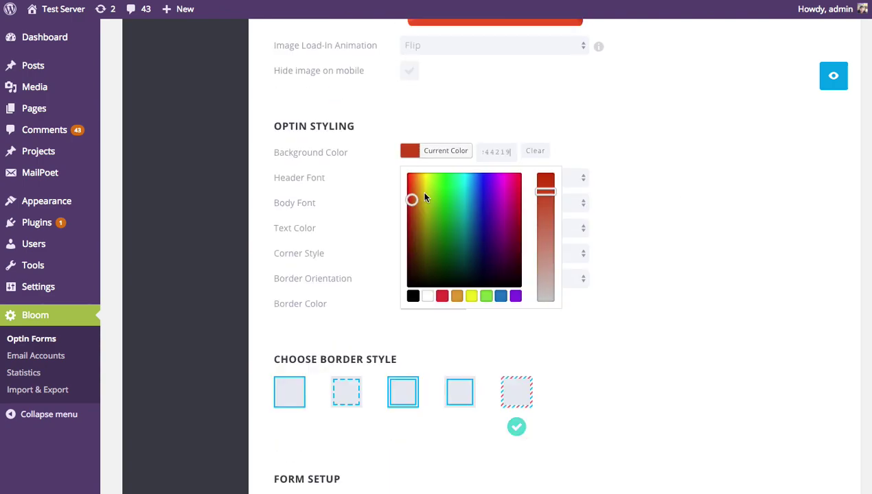
drag(413, 200, 414, 177)
click(414, 193)
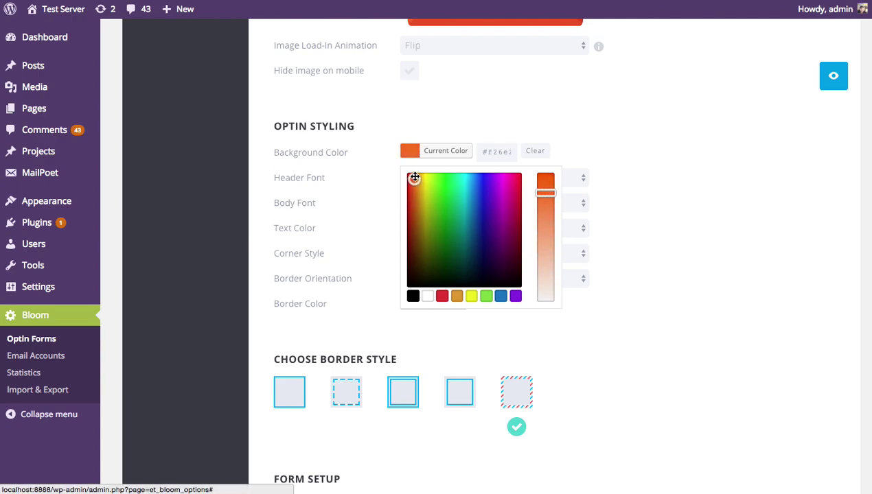
click(748, 146)
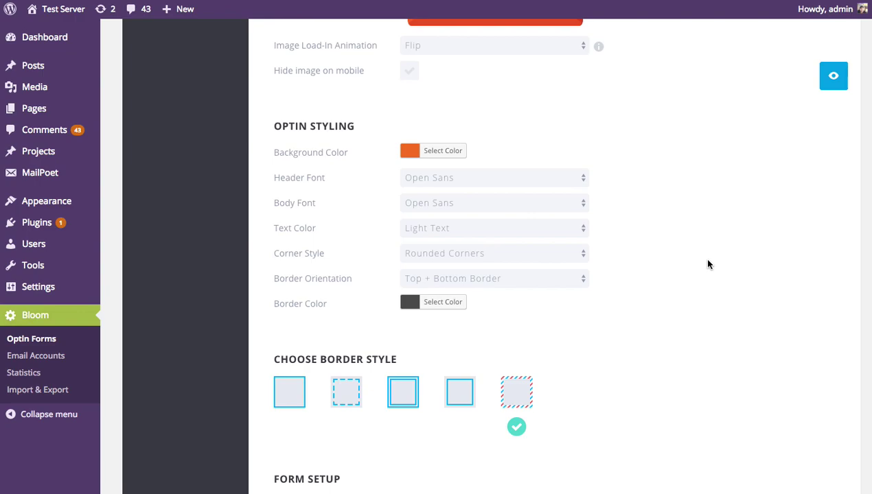
scroll(733, 255, down, 5)
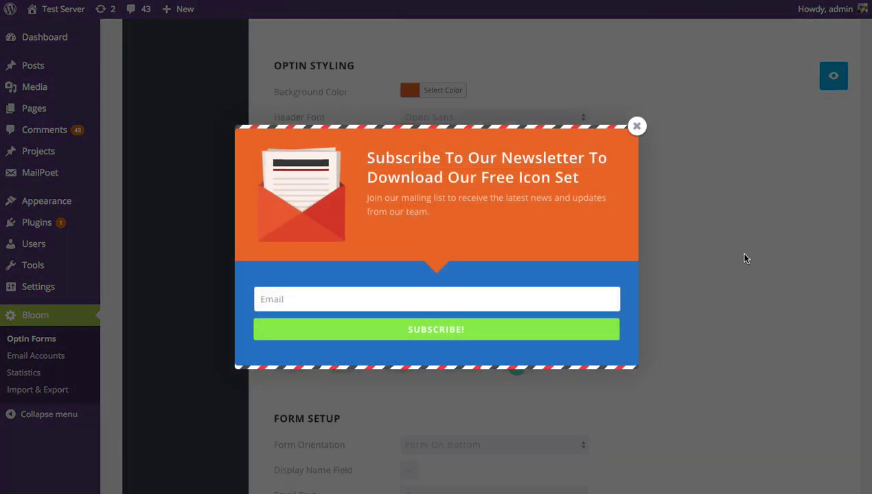
click(634, 129)
Step: Look through the footer text, success message and custom CSS fields, and review the whole design page
scroll(711, 199, up, 3)
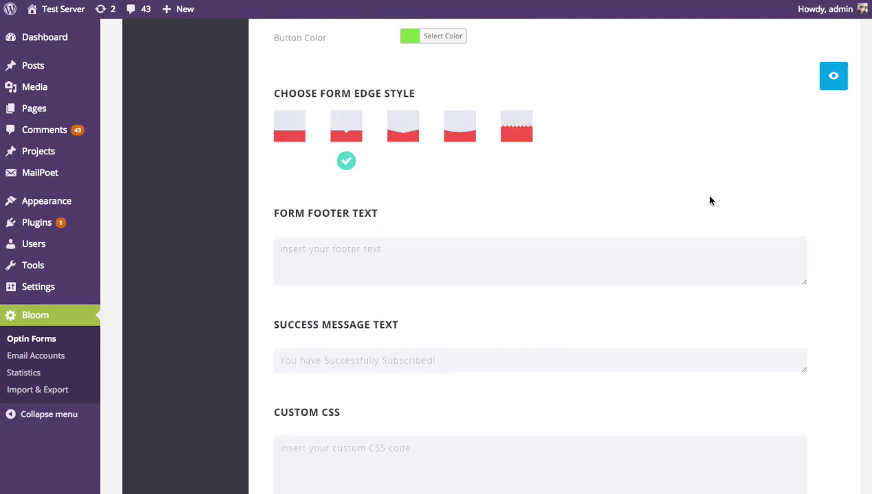
scroll(711, 199, down, 2)
scroll(714, 199, down, 1)
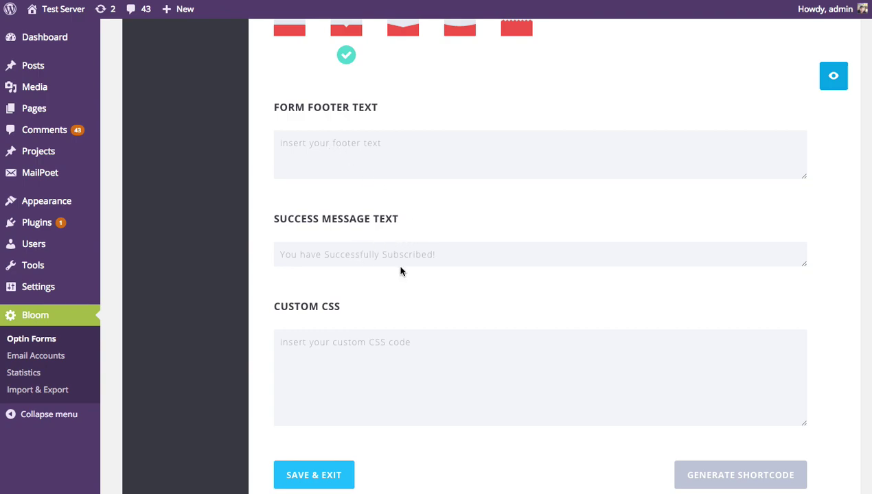
click(324, 144)
click(329, 254)
click(372, 346)
scroll(382, 371, down, 2)
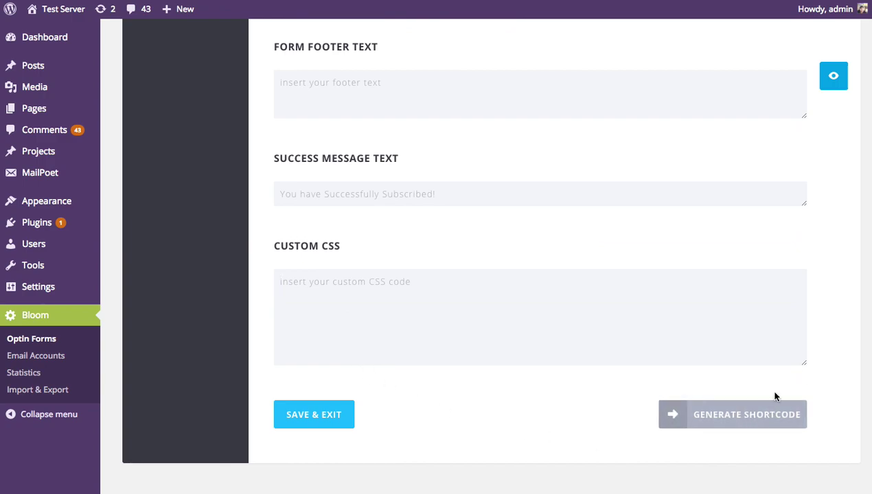
scroll(831, 362, up, 15)
scroll(832, 346, up, 5)
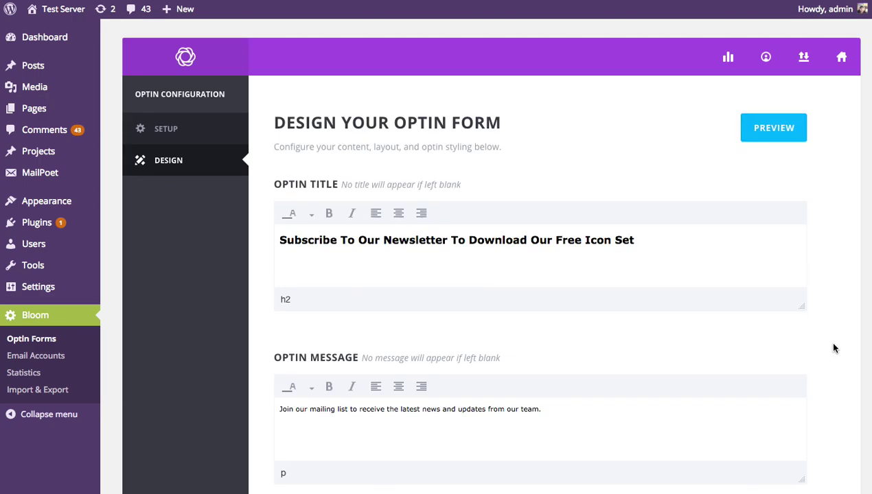
scroll(214, 239, down, 20)
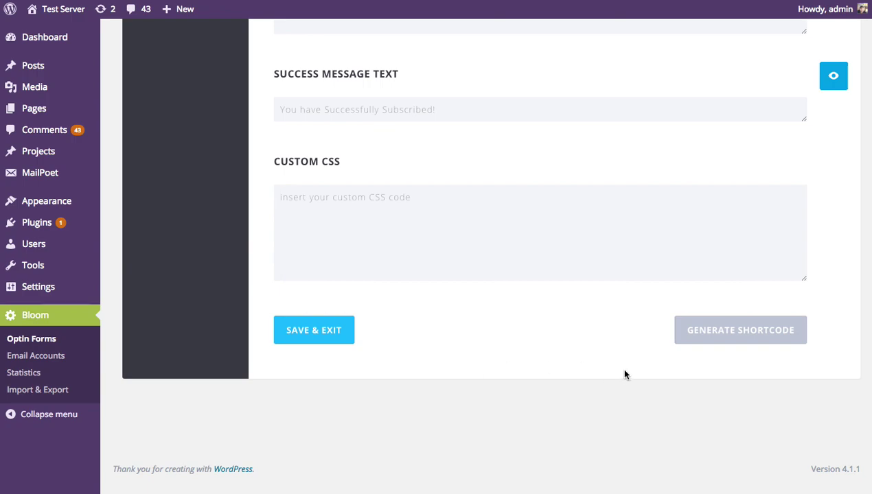
Step: Generate the shortcode from the optin design page, highlight its text and dismiss it
click(753, 335)
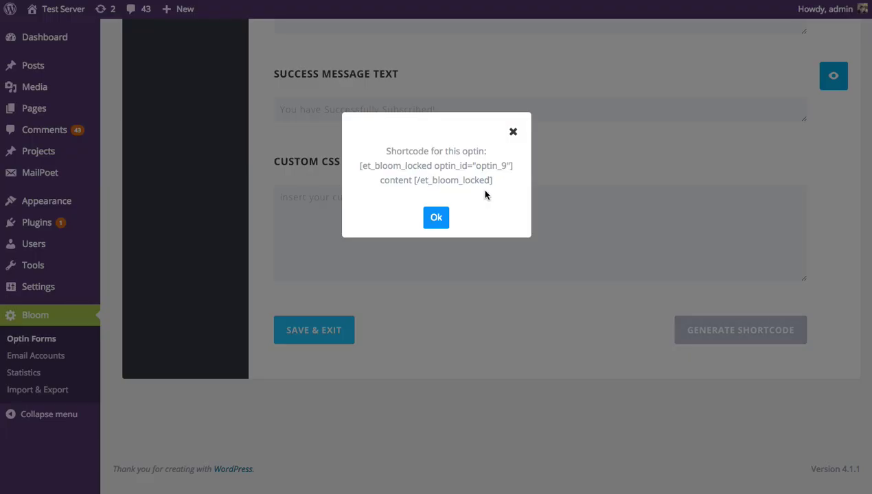
drag(494, 180, 358, 168)
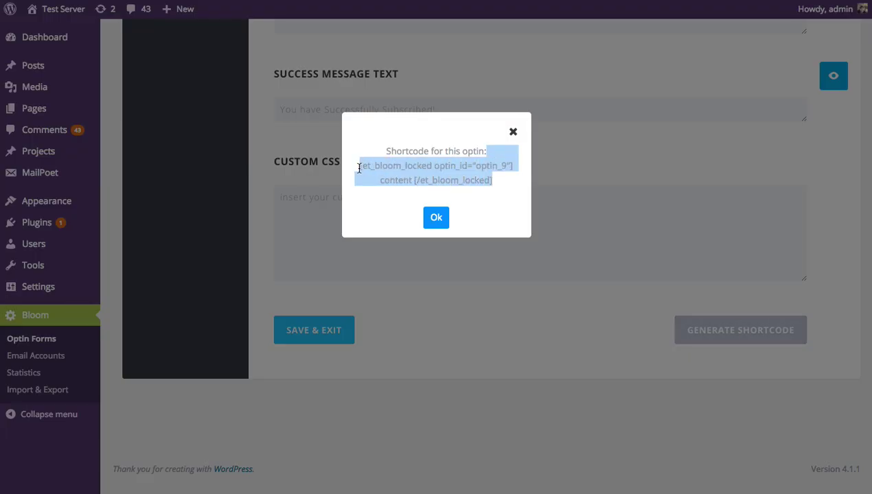
click(513, 133)
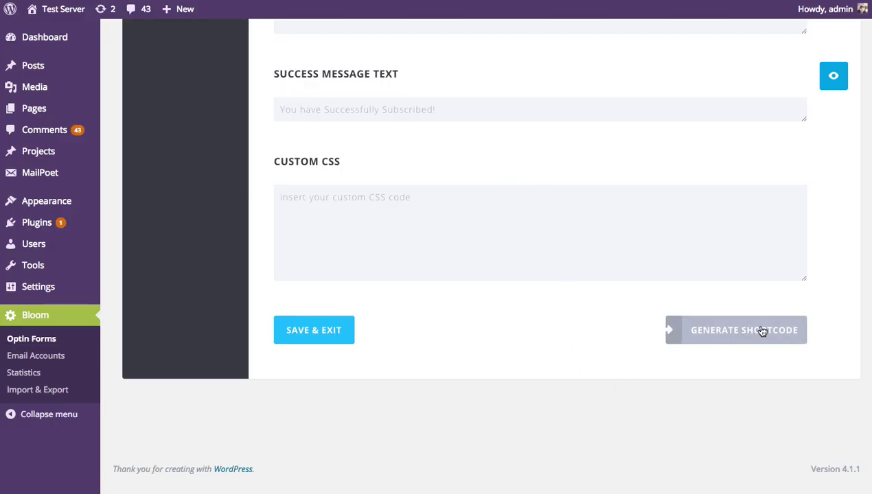
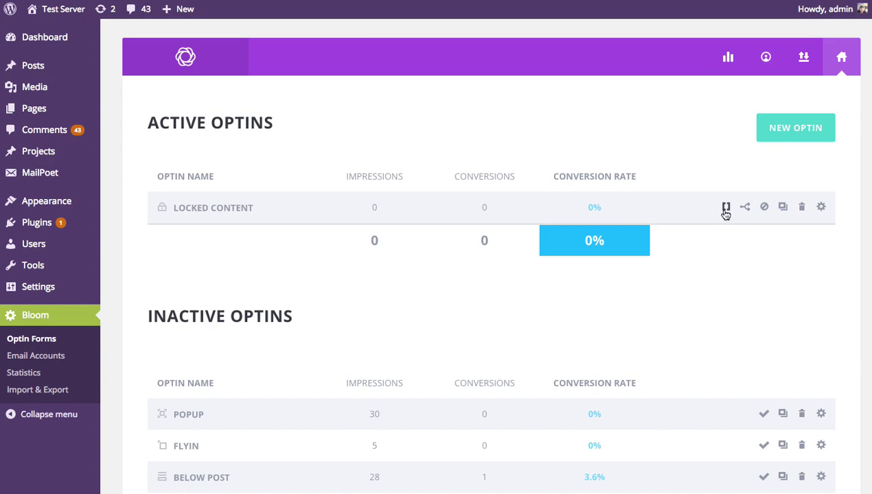
Step: Copy the shortcode of the Locked Content optin in the Active Optins list
click(725, 209)
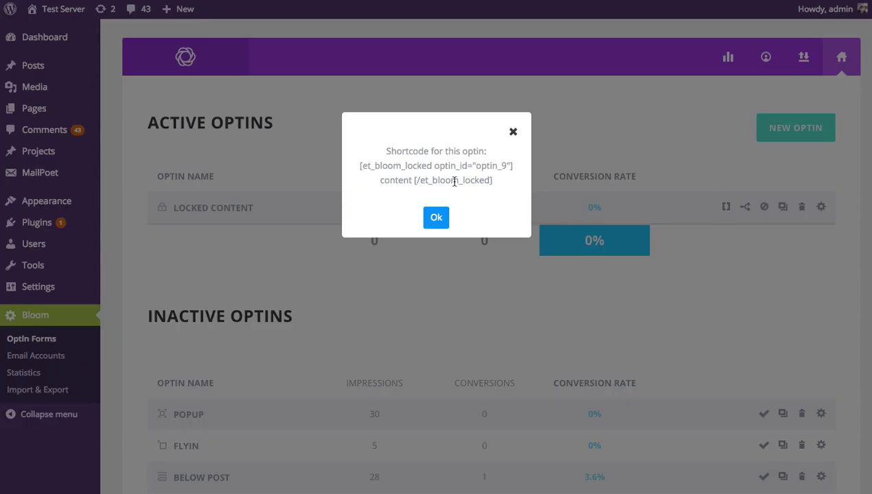
drag(356, 171, 501, 187)
key(super+c)
click(513, 132)
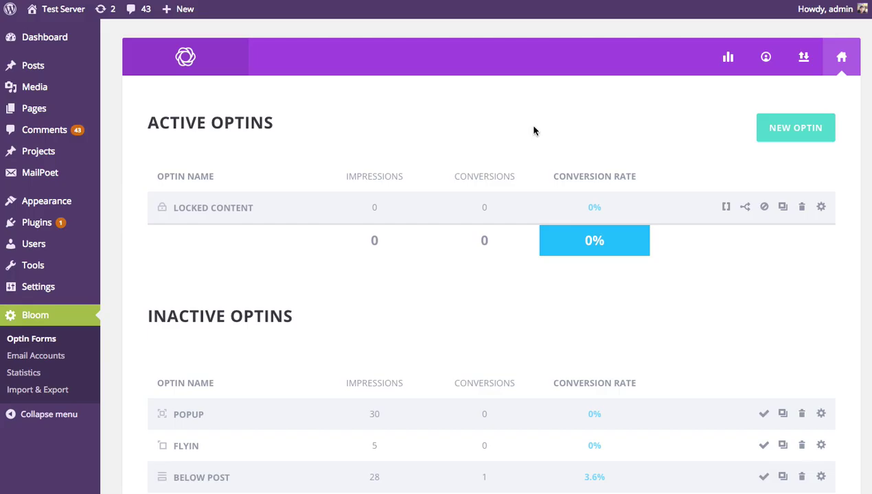
Step: Go to the site's blog, open the "Download Our Free Icon Set" post and examine its download button
click(58, 11)
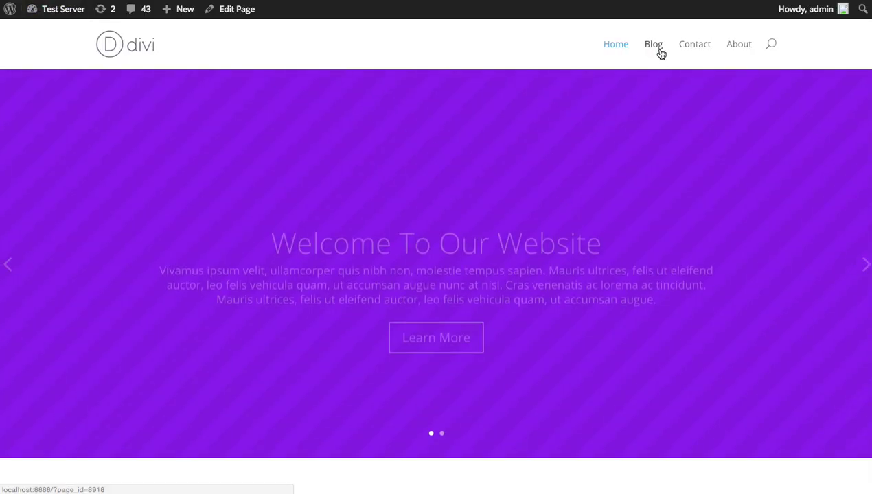
click(658, 49)
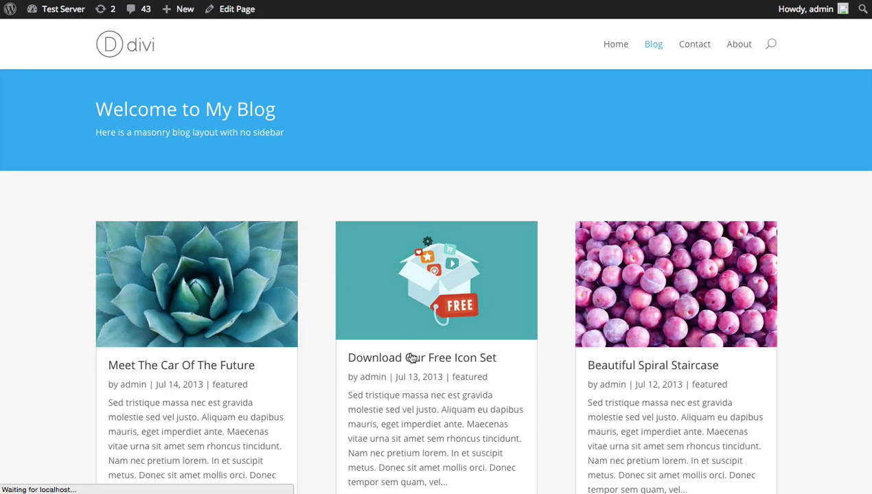
scroll(491, 220, down, 10)
scroll(443, 163, up, 1)
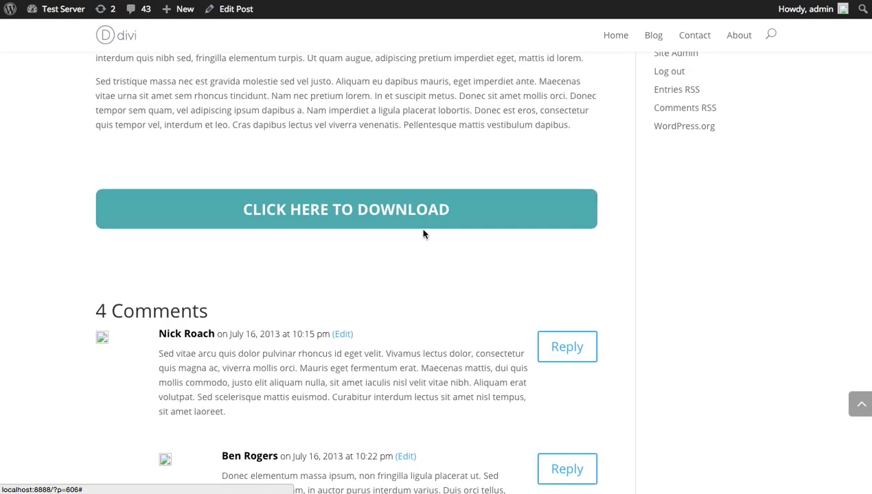
scroll(99, 192, up, 4)
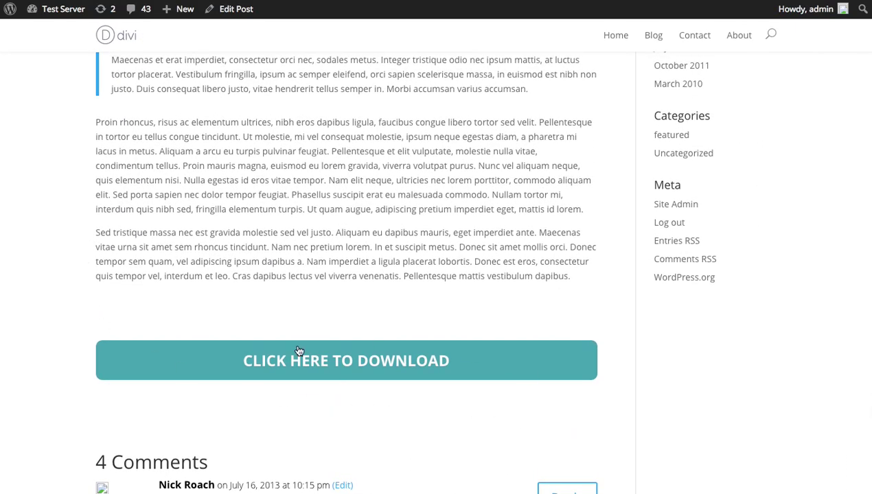
scroll(413, 380, up, 10)
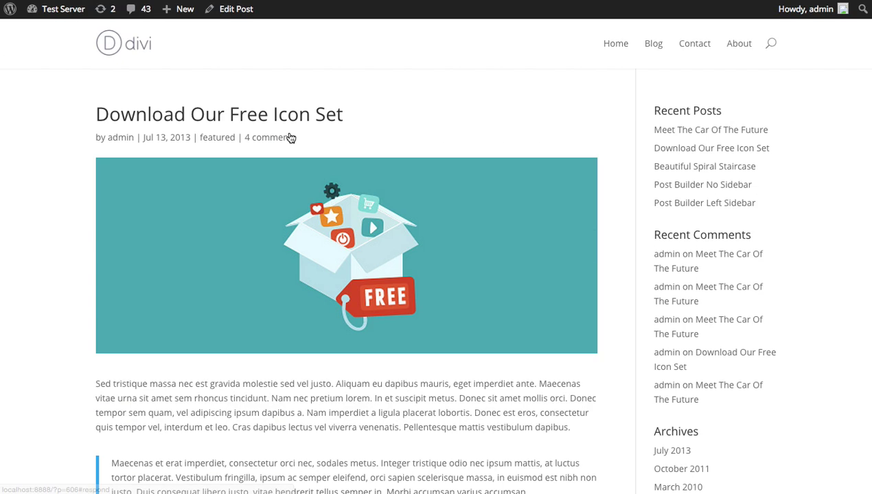
Step: Open the post for editing and paste the copied locked-content shortcode two lines below the download link code
click(233, 9)
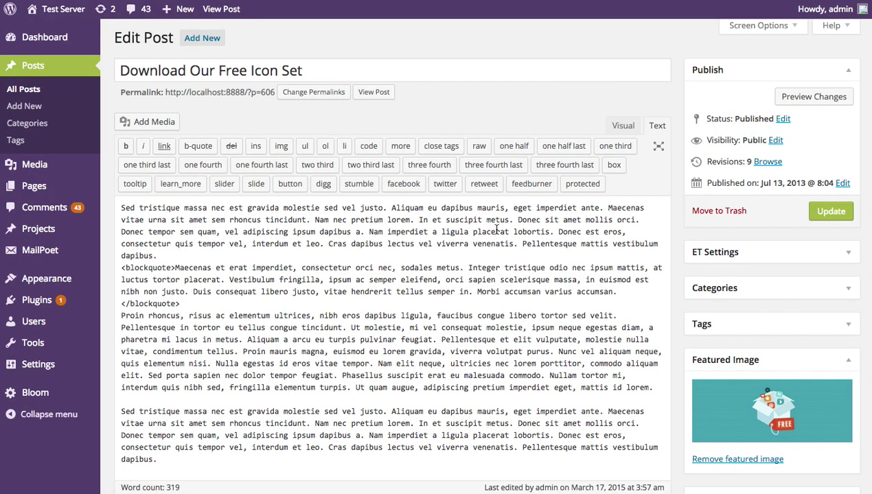
scroll(496, 229, down, 5)
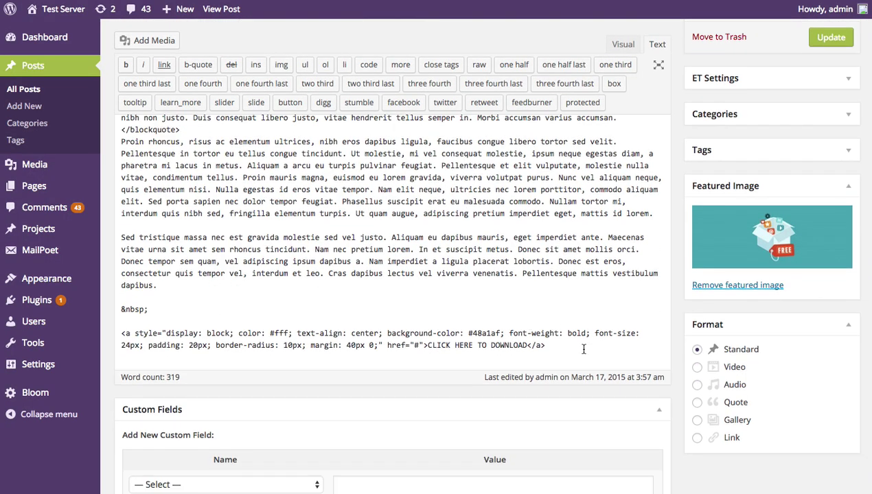
click(580, 347)
key(Return)
key(Return)
key(super+v)
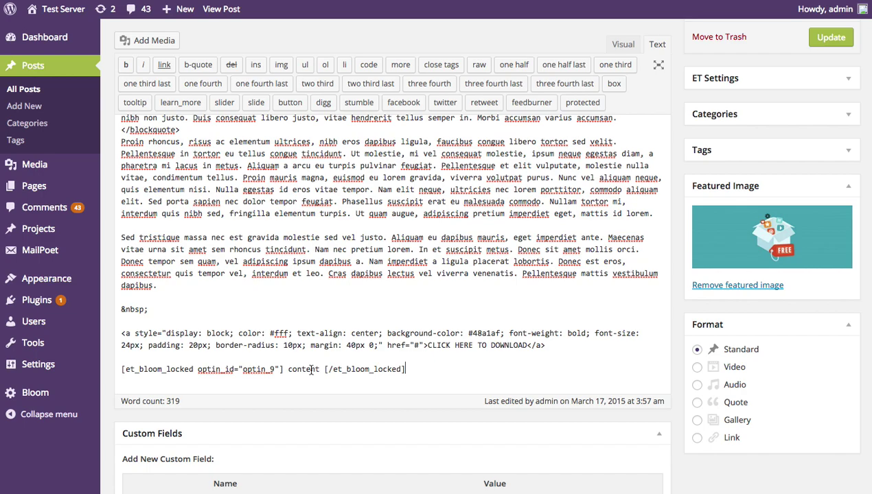
Step: Replace the placeholder word "content" with blank lines between the opening and closing et_bloom_locked tags
drag(120, 369, 409, 370)
click(347, 370)
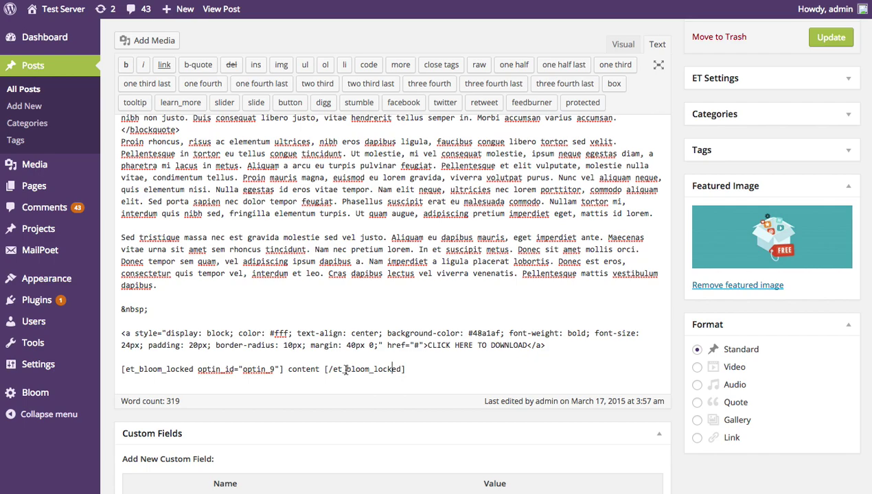
double_click(300, 369)
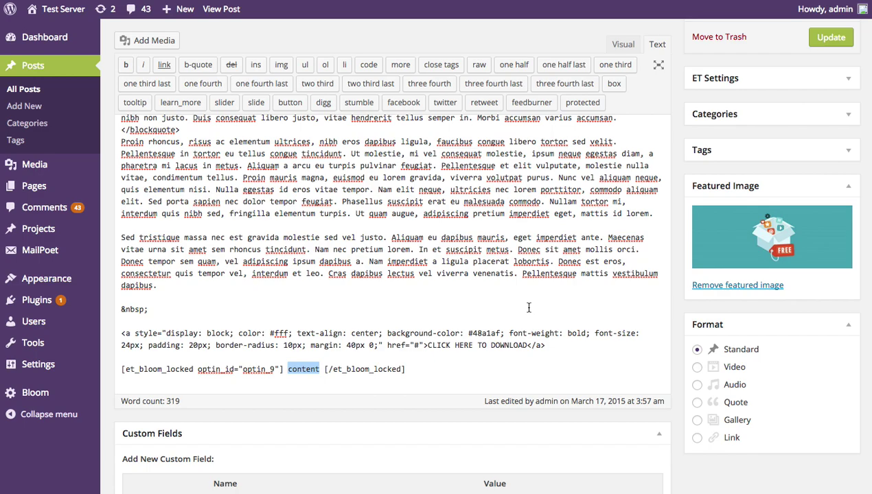
key(Return)
key(Return)
key(Return)
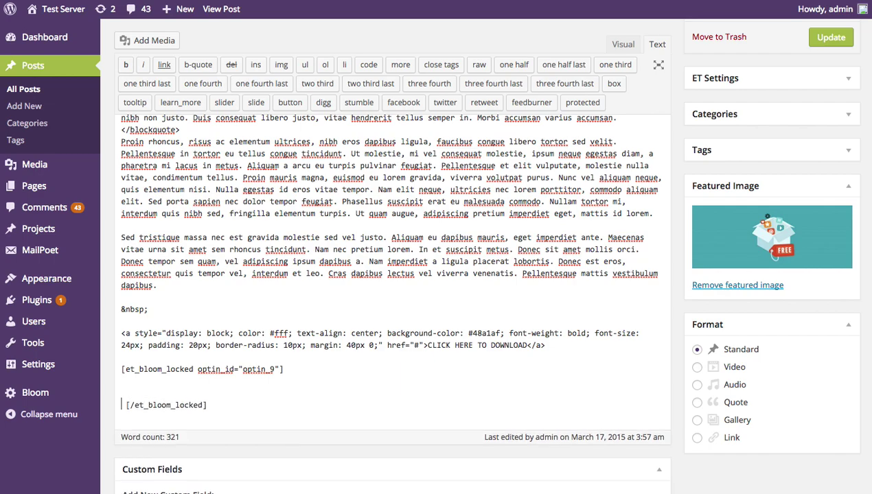
Step: Move the opening et_bloom_locked tag above the download link code and tidy the blank lines so the link sits between both tags
key(Delete)
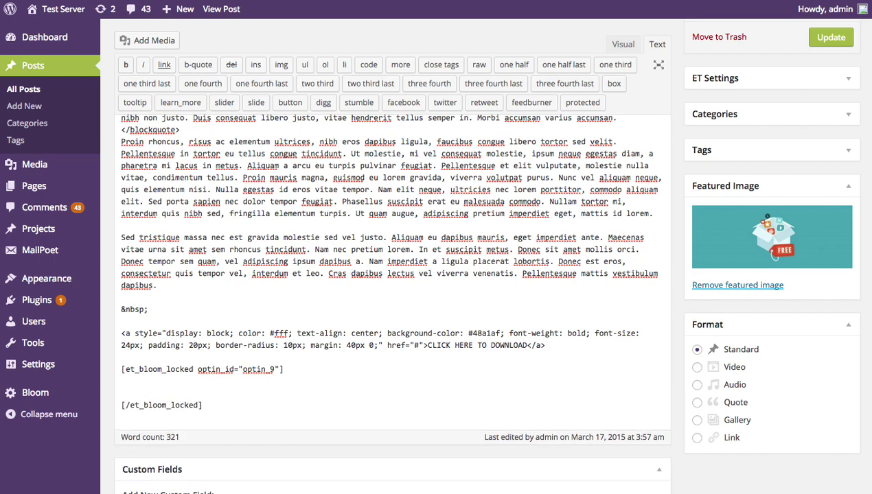
click(258, 377)
drag(287, 370, 116, 369)
key(ctrl+c)
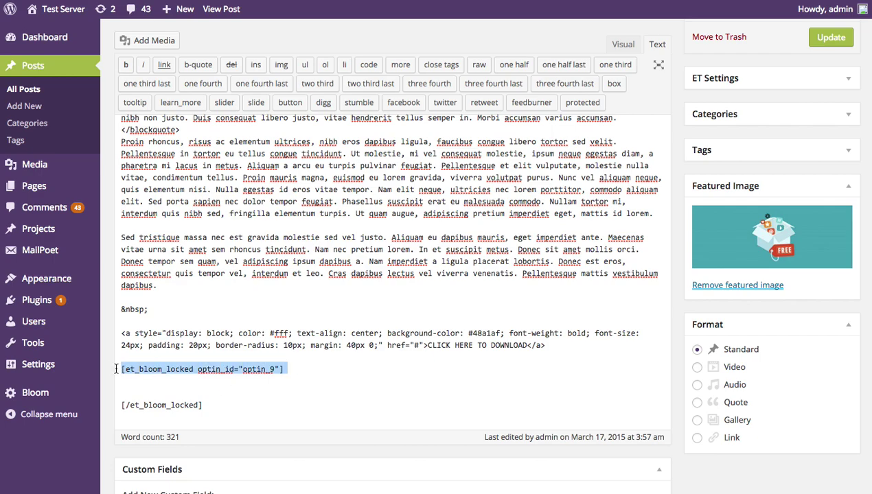
key(BackSpace)
key(BackSpace)
key(Delete)
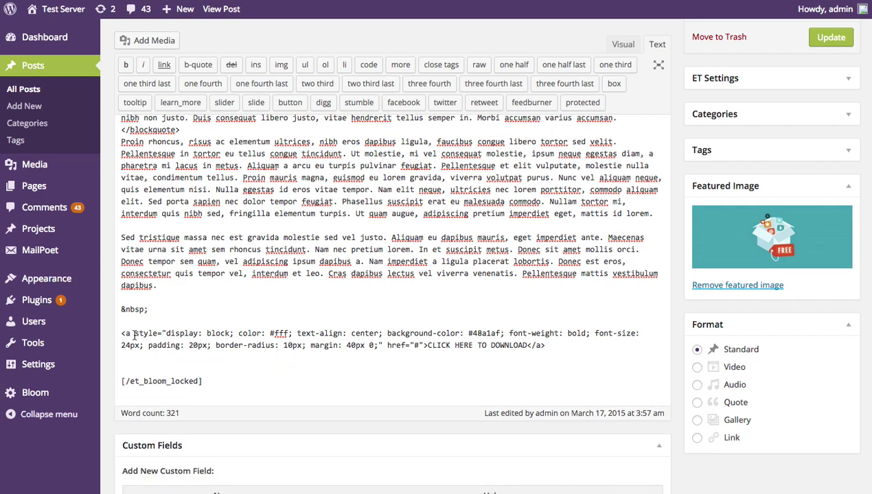
key(Return)
key(ctrl+v)
key(Return)
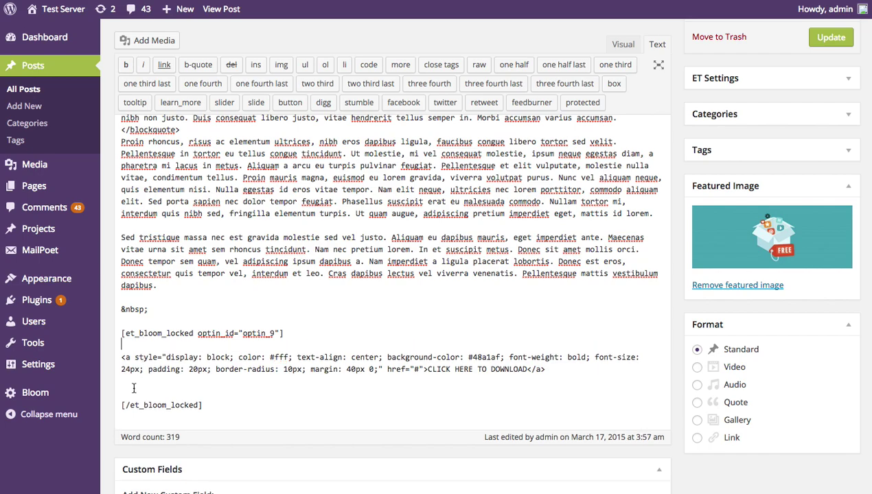
click(138, 381)
key(BackSpace)
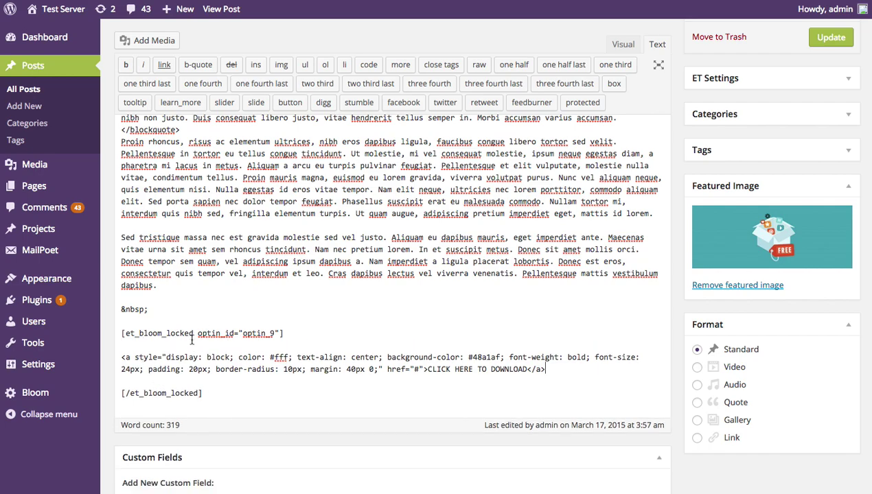
Step: Update the post and open its published page on the site
scroll(344, 309, up, 5)
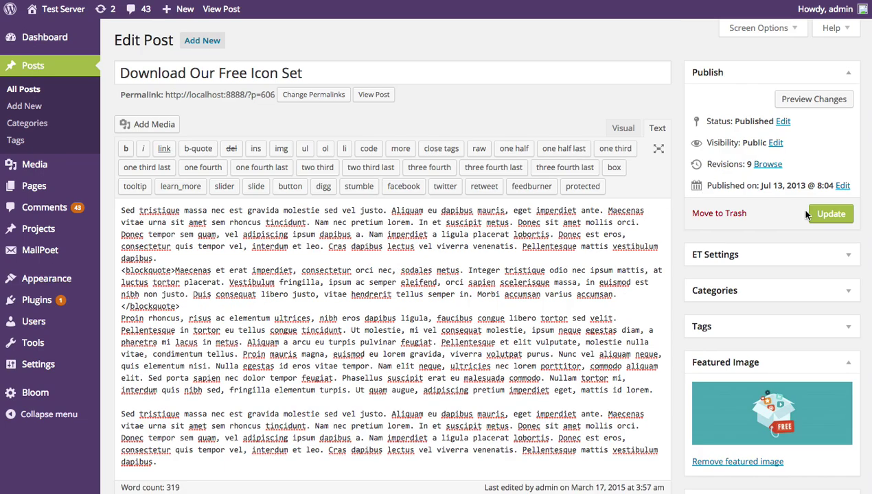
click(842, 220)
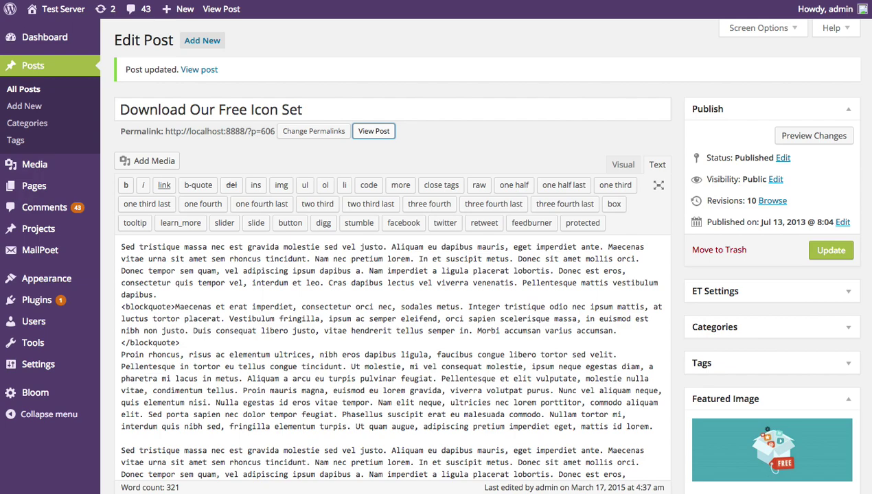
click(373, 130)
Step: Examine the newsletter subscription form at the end of the post where the download button was
scroll(571, 124, down, 10)
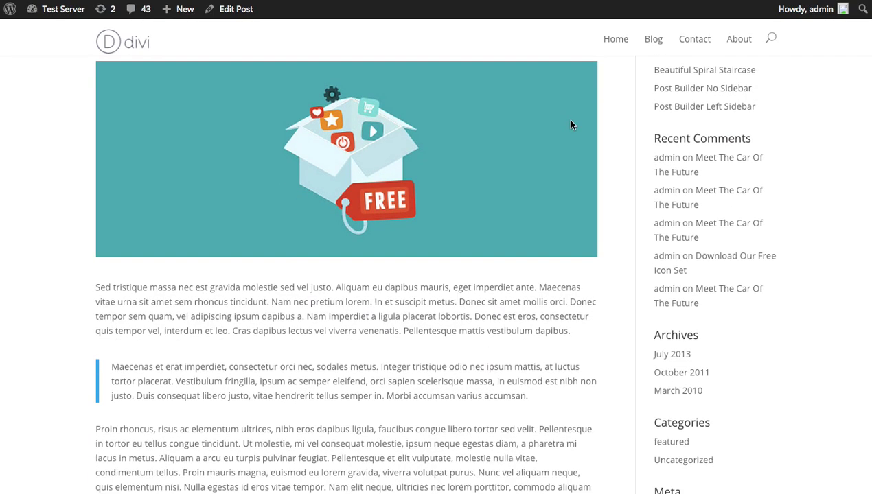
scroll(660, 133, down, 3)
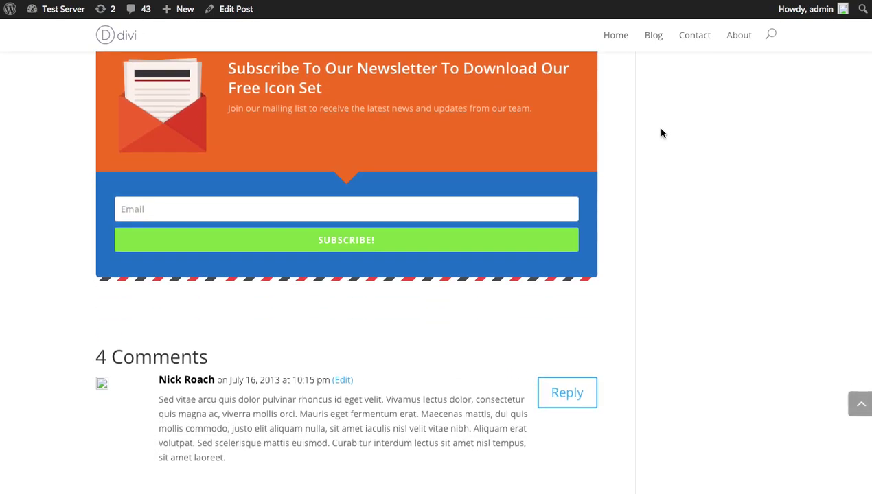
scroll(660, 133, up, 2)
scroll(622, 155, up, 1)
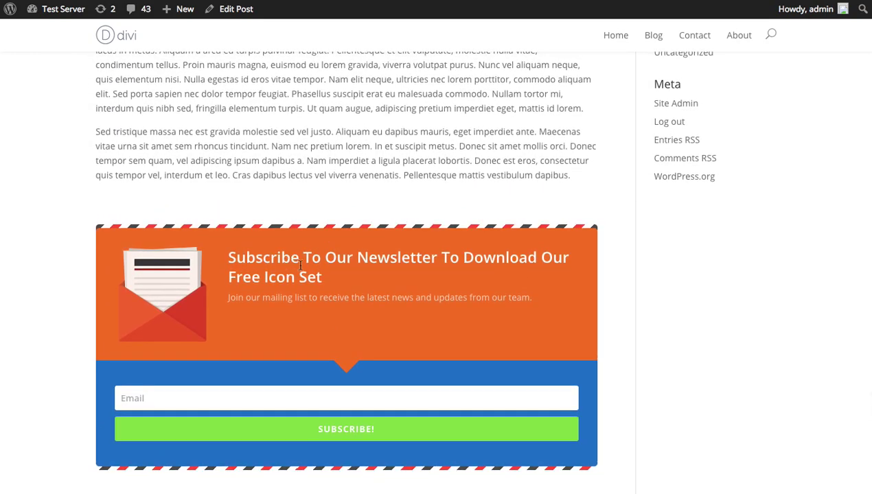
scroll(487, 265, down, 3)
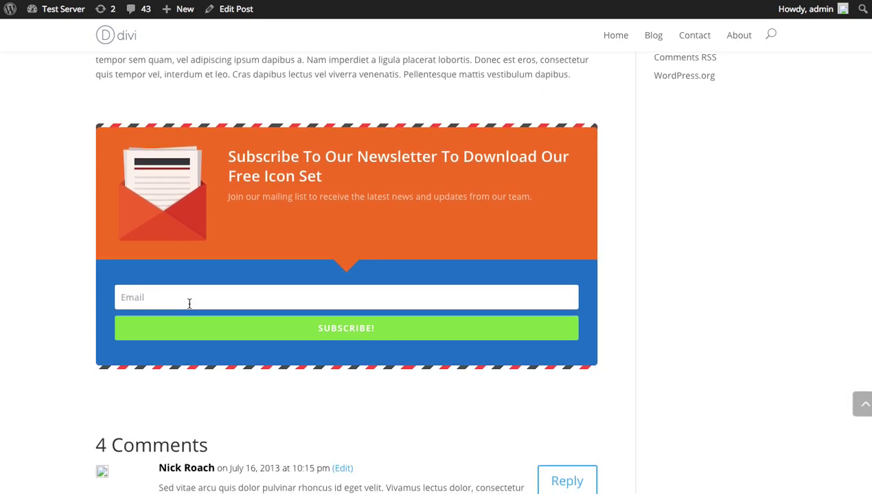
click(188, 301)
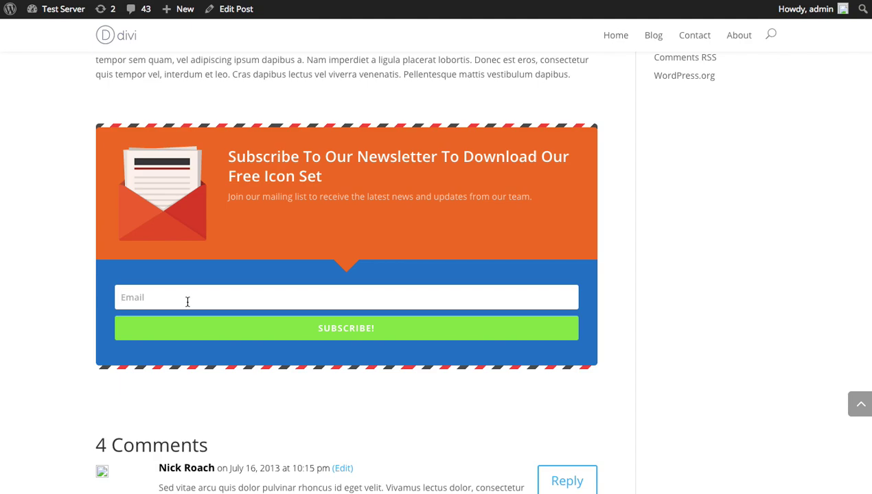
scroll(691, 286, up, 5)
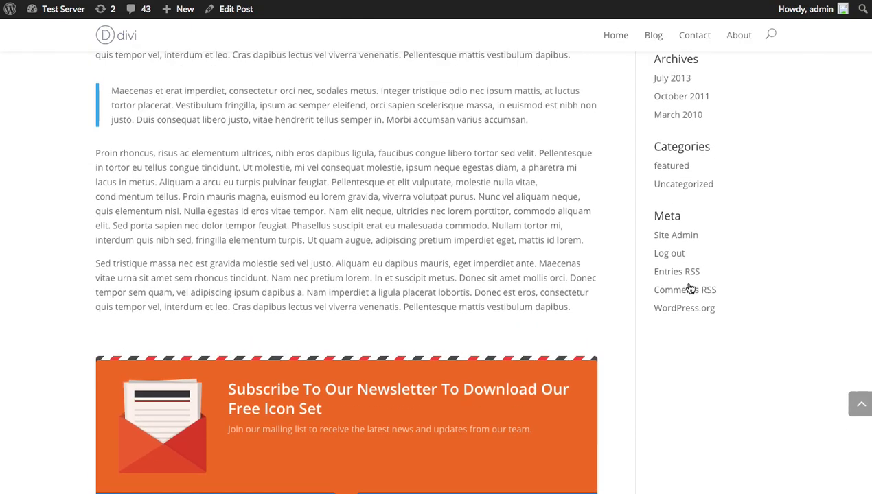
Step: Return to editing the post, remove both et_bloom_locked tags around the download link and switch to visual editing
key(alt+Left)
scroll(506, 282, down, 5)
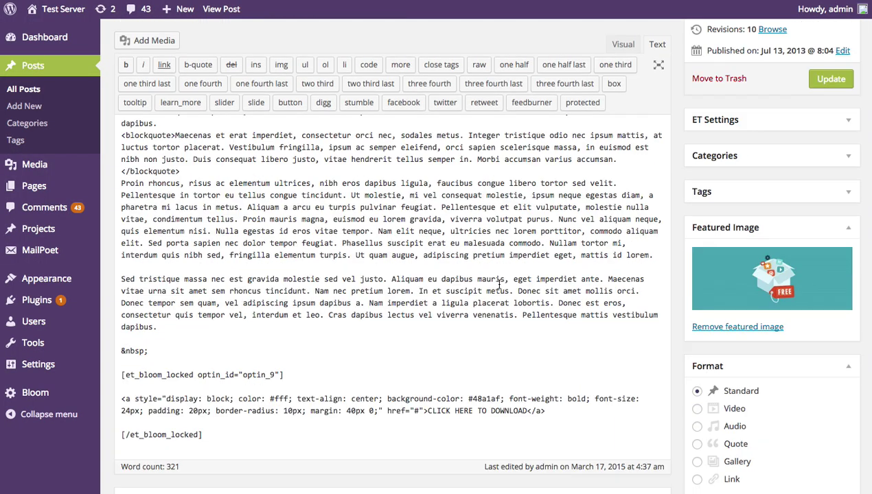
drag(312, 335, 107, 332)
key(ctrl+x)
key(Delete)
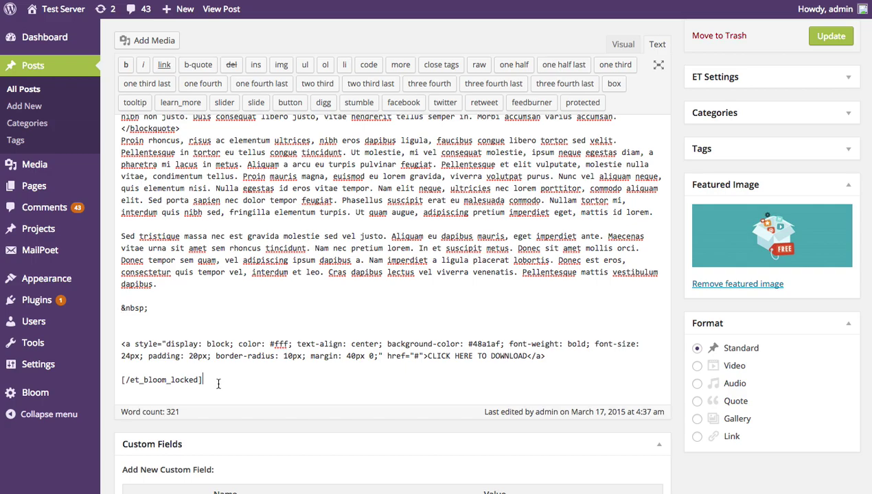
drag(220, 379, 117, 380)
key(BackSpace)
click(174, 329)
key(Delete)
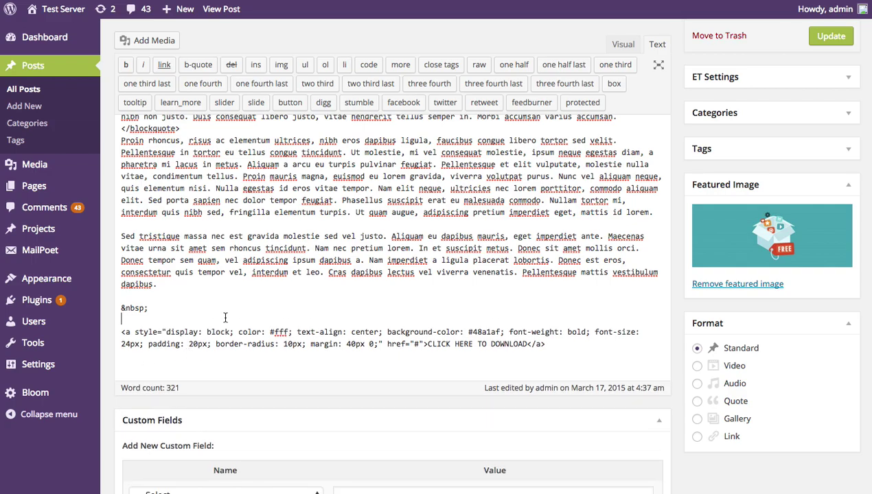
click(213, 352)
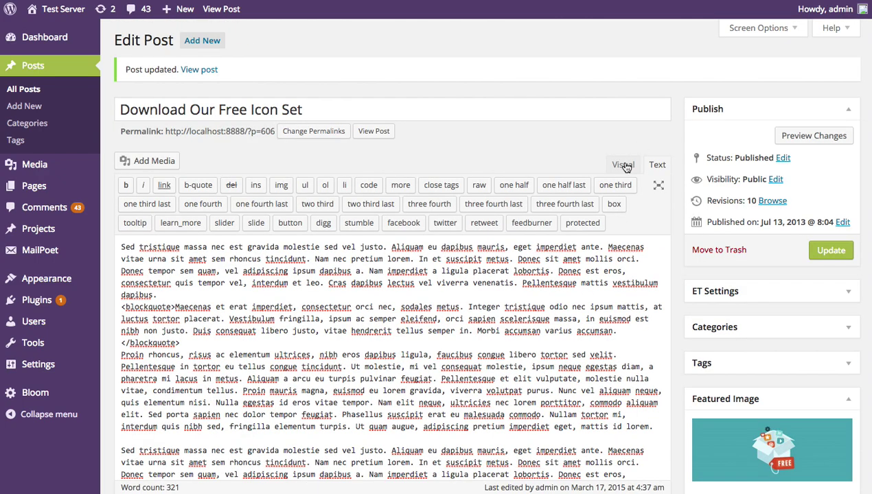
click(623, 165)
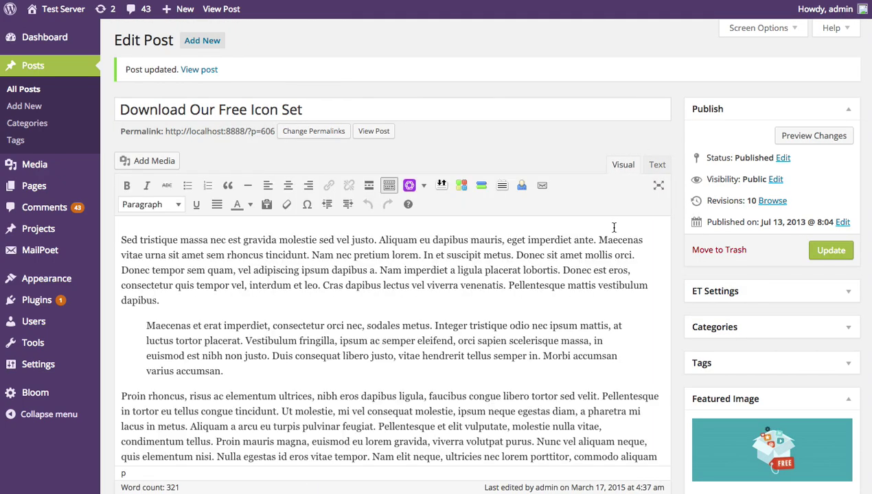
Step: Insert the Locked Content opt-in shortcode at the start of the post with the Bloom tool and separate it from the first paragraph
click(411, 187)
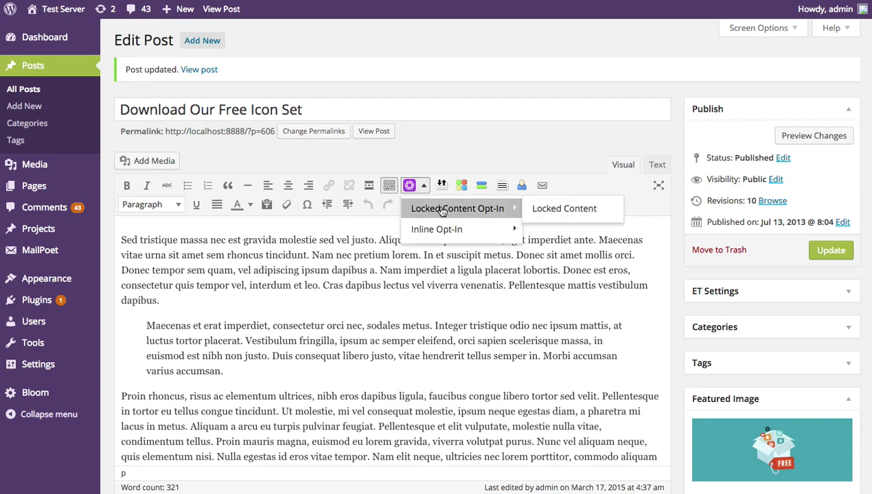
mouse_move(444, 232)
mouse_move(450, 217)
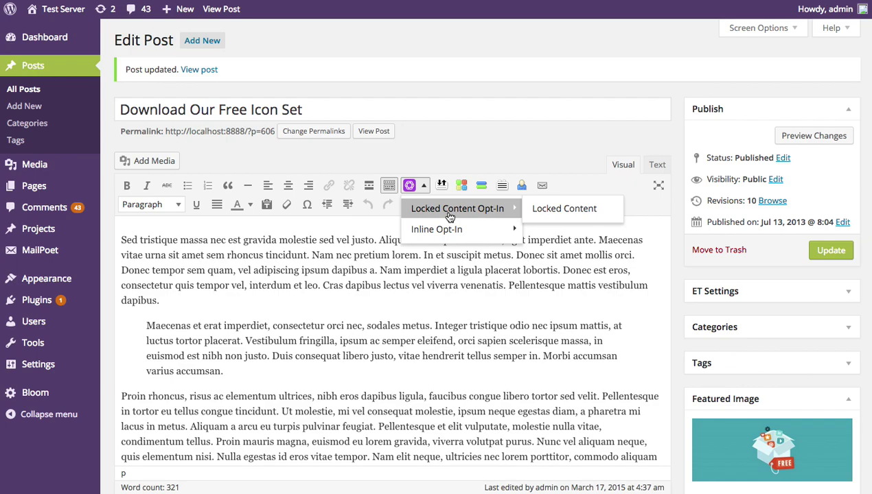
click(575, 214)
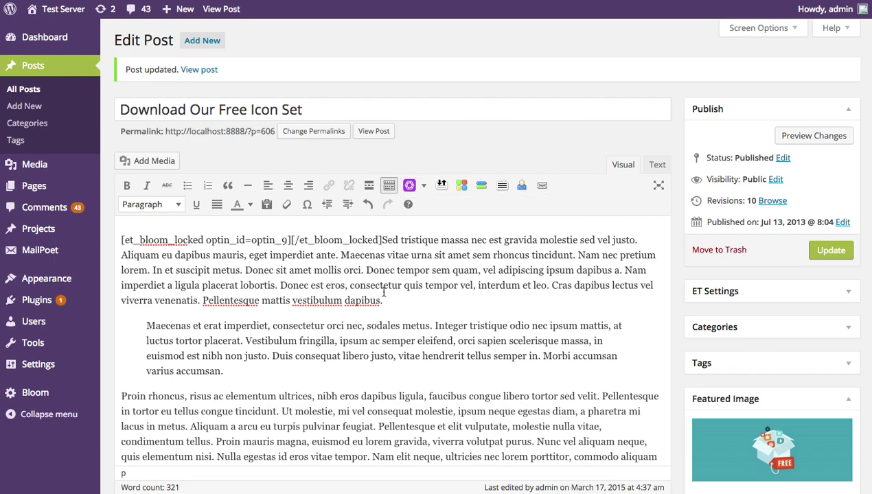
key(Return)
key(Return)
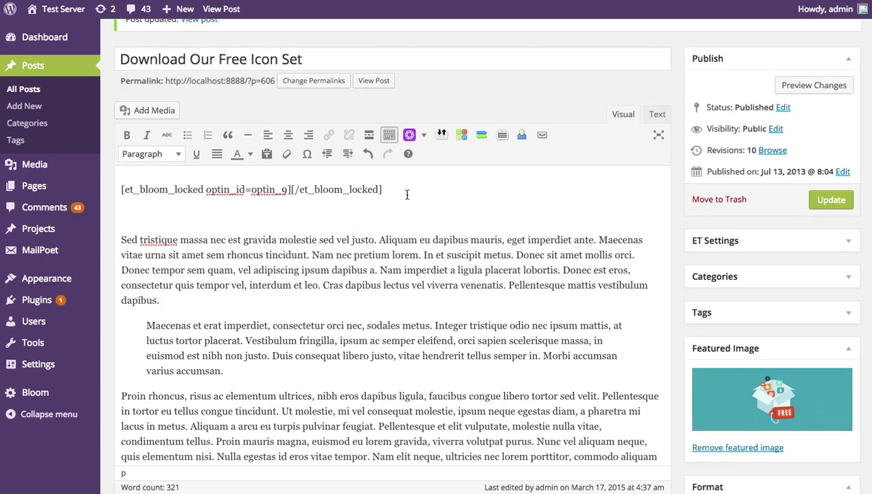
Step: Delete the inserted locked-content shortcode and the blank lines above the first paragraph
drag(403, 191, 66, 185)
scroll(366, 313, up, 1)
key(Right)
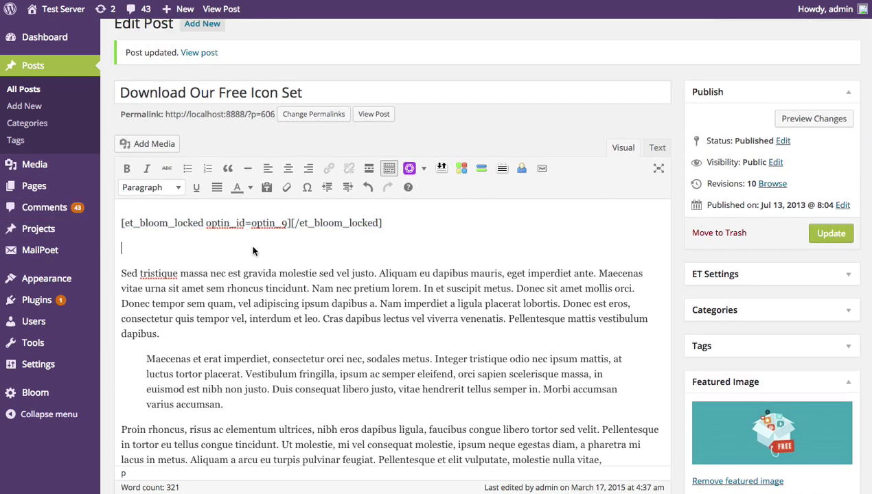
key(Delete)
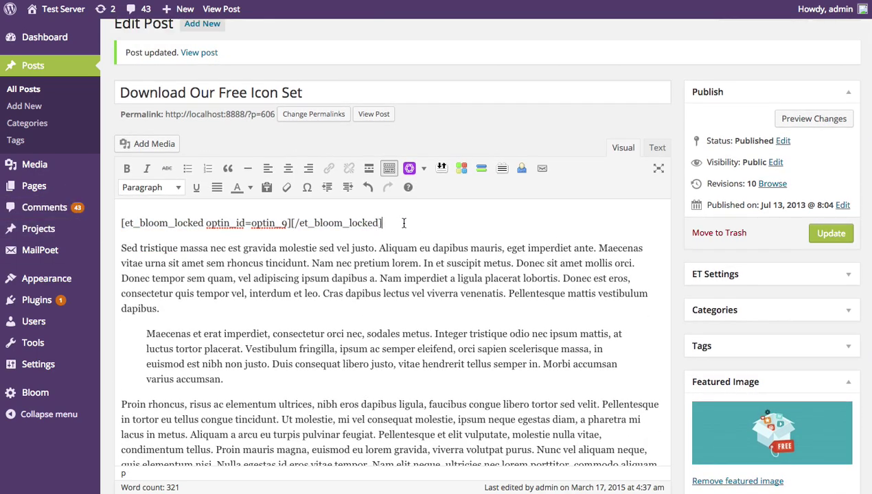
drag(400, 222, 113, 221)
key(Delete)
key(Down)
key(BackSpace)
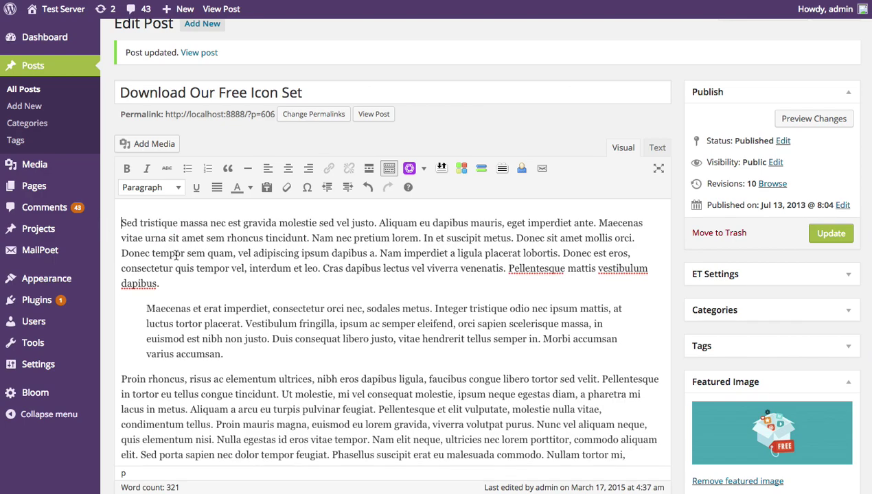
Step: Select the "CLICK HERE TO DOWNLOAD" link and view the Locked Content opt-ins that Bloom offers for it
scroll(248, 250, down, 5)
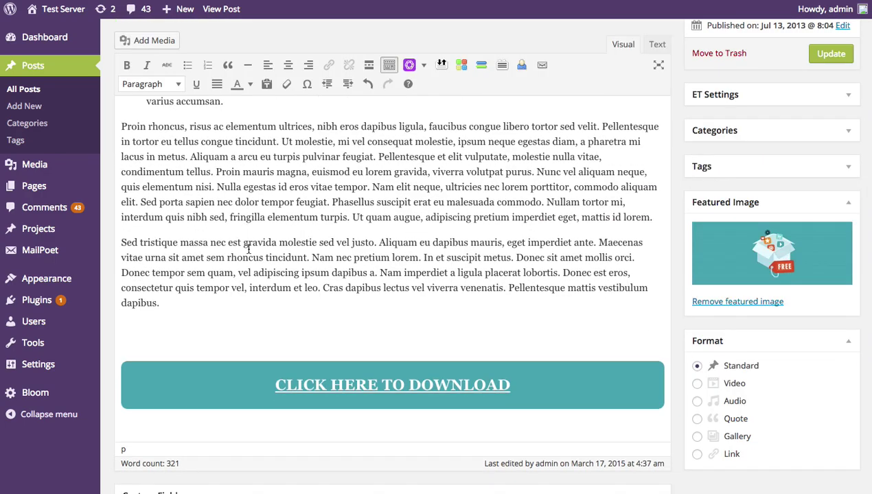
triple_click(293, 403)
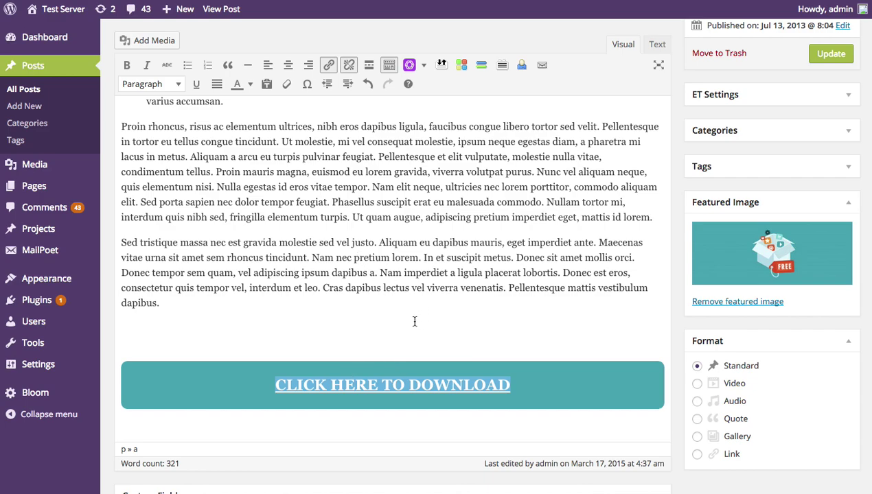
click(423, 65)
mouse_move(512, 88)
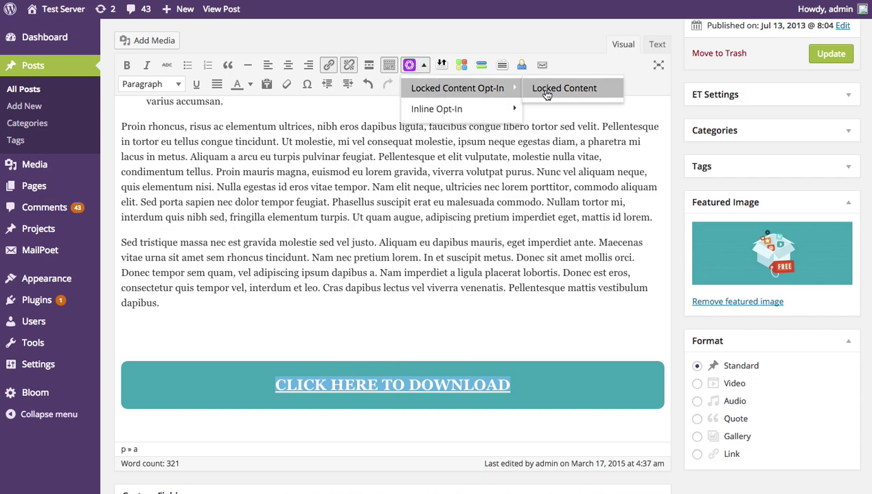
click(383, 256)
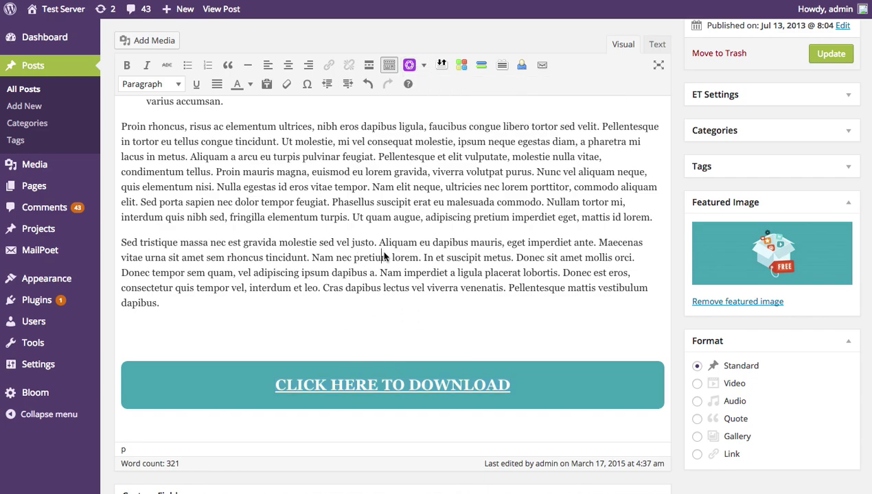